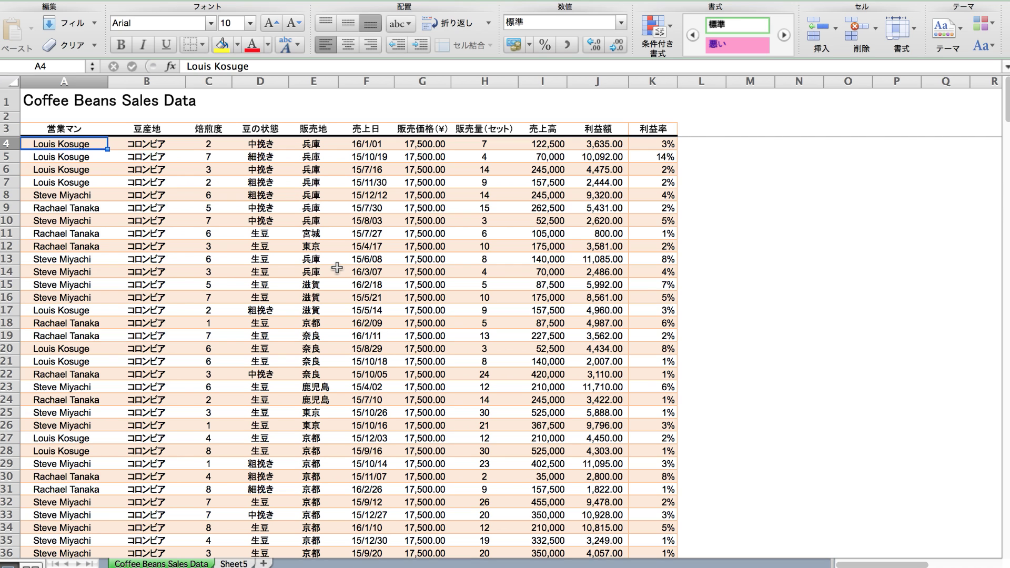
Step: Check the salesperson column's extent by jumping from A4 to the last data row and back
{"action": "left_click", "coordinate": [67, 151]}
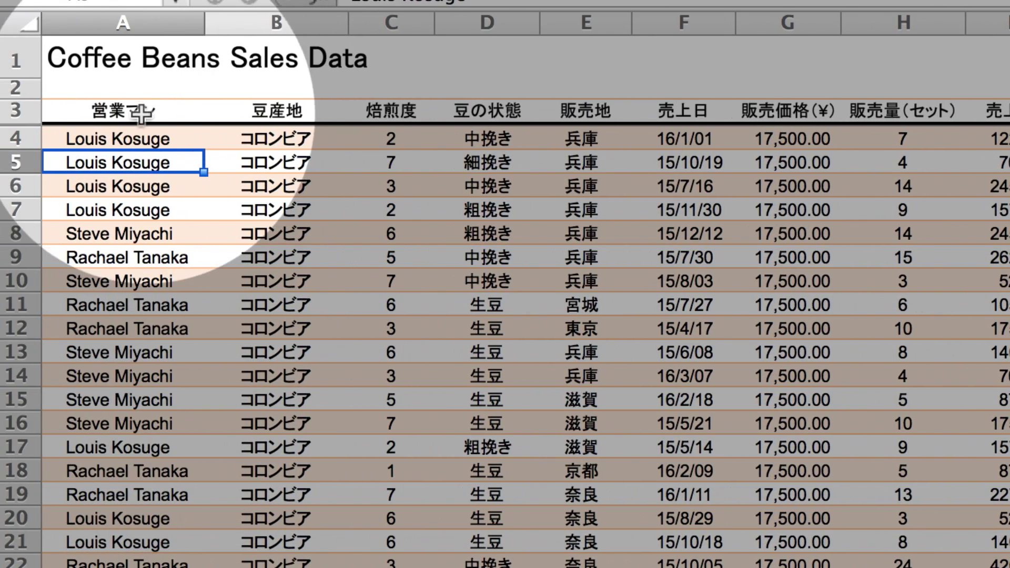
{"action": "left_click", "coordinate": [113, 136]}
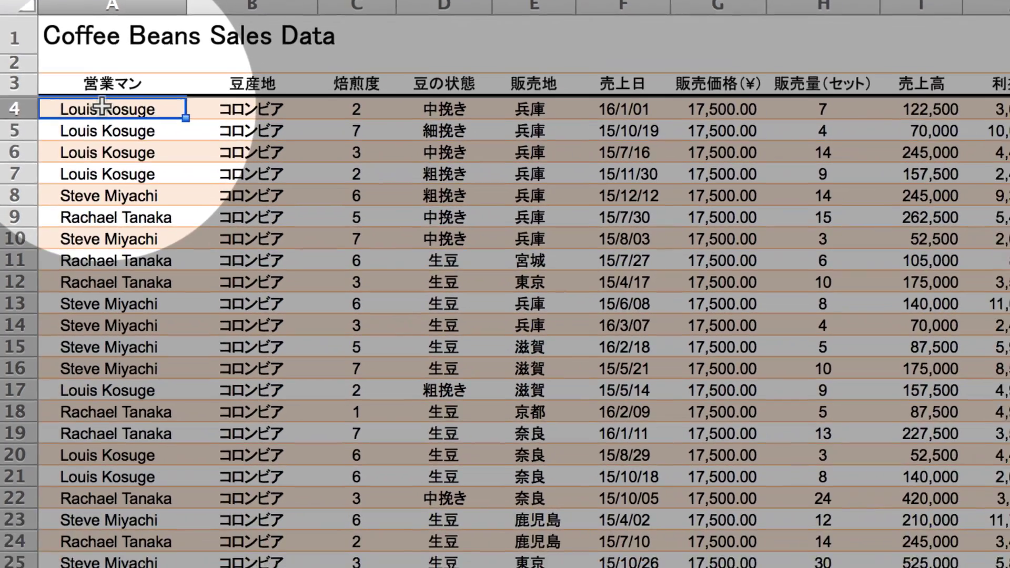
{"action": "key", "text": "ctrl+Down"}
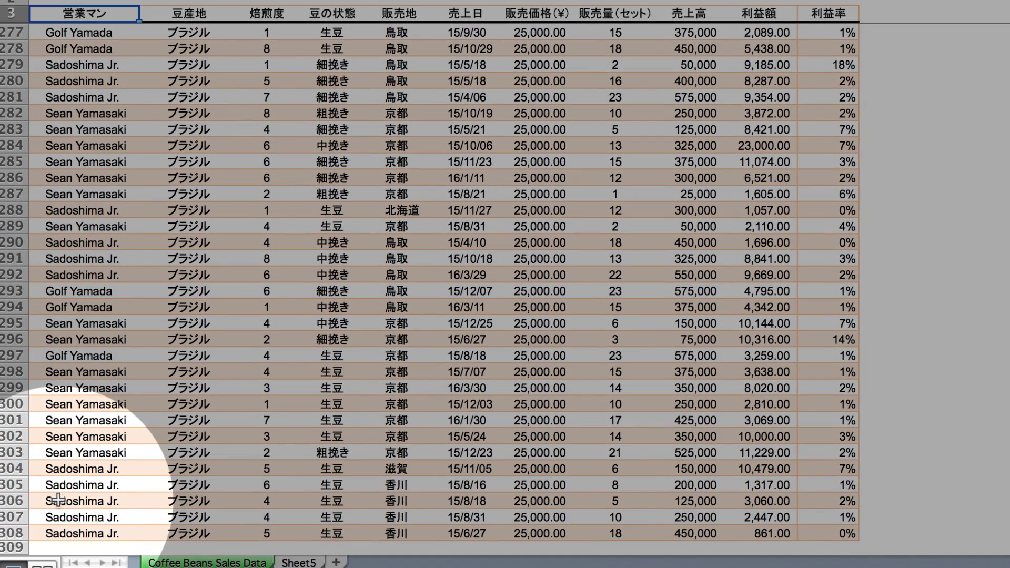
{"action": "key", "text": "ctrl+Up"}
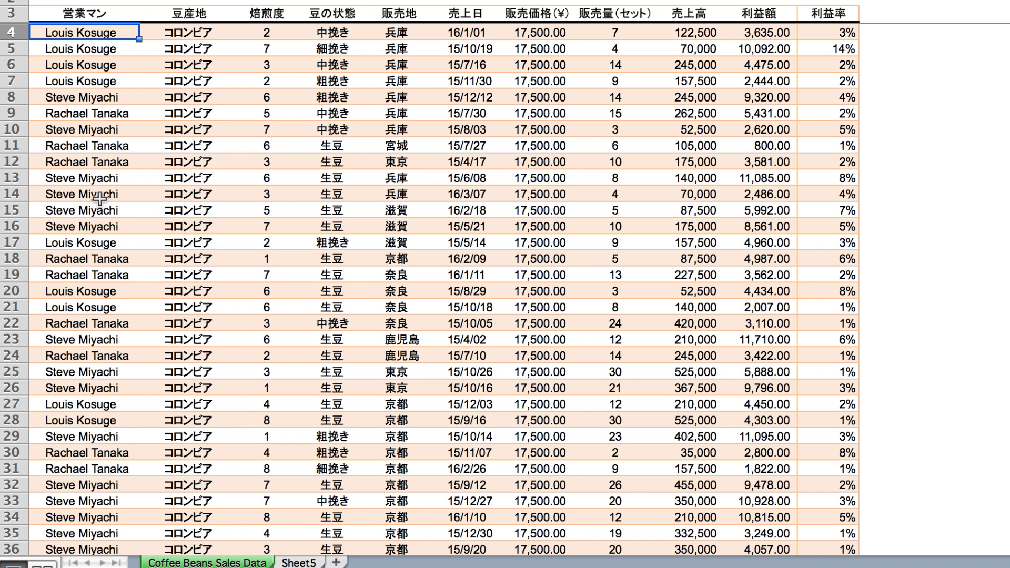
Step: Select the entire A–K sales table with Cmd+A and confirm it ends at row 308
{"action": "left_click", "coordinate": [224, 110]}
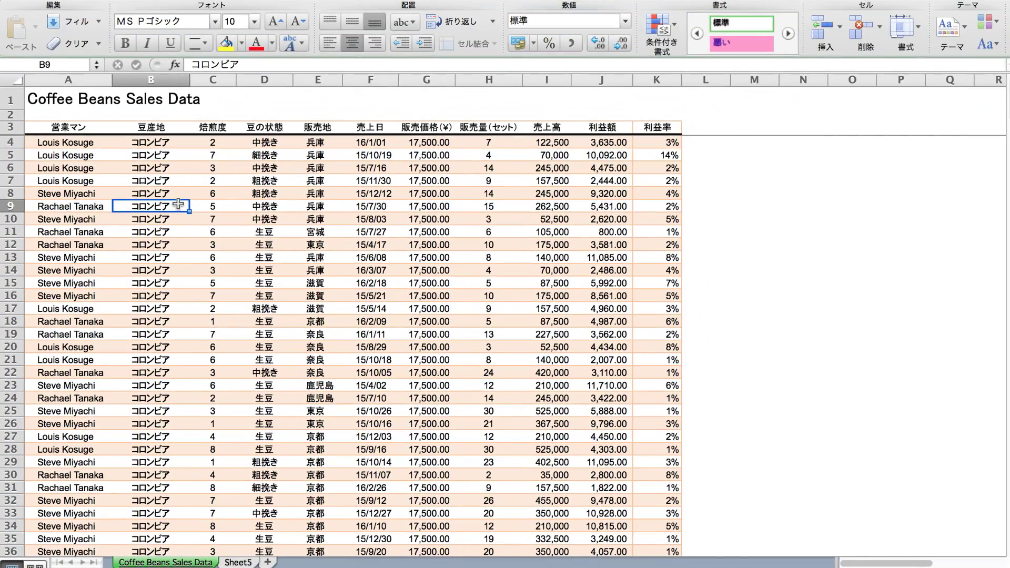
{"action": "key", "text": "ctrl+a"}
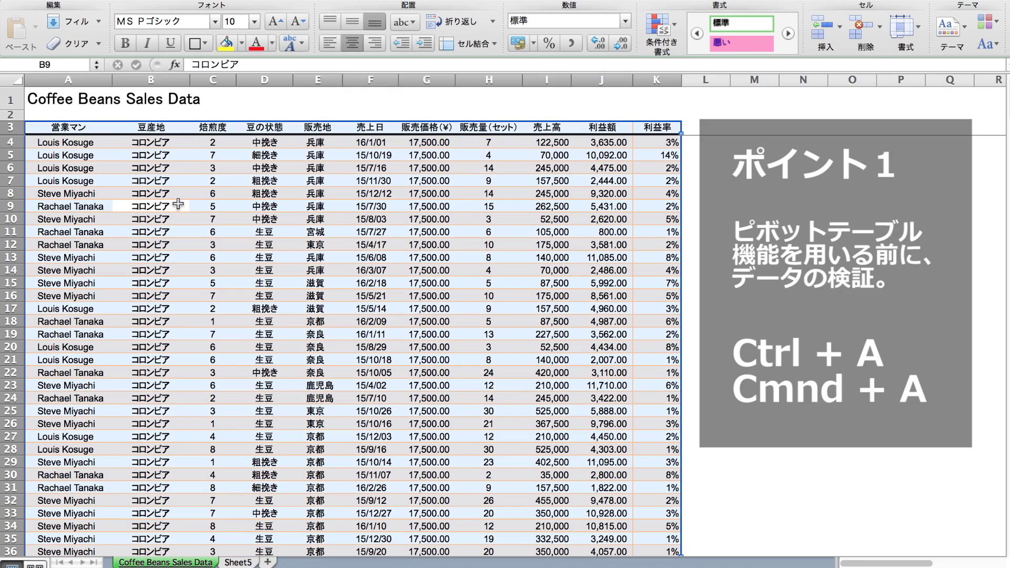
{"action": "scroll", "coordinate": [178, 204], "scroll_direction": "down", "scroll_amount": 5}
{"action": "scroll", "coordinate": [179, 204], "scroll_direction": "down", "scroll_amount": 5}
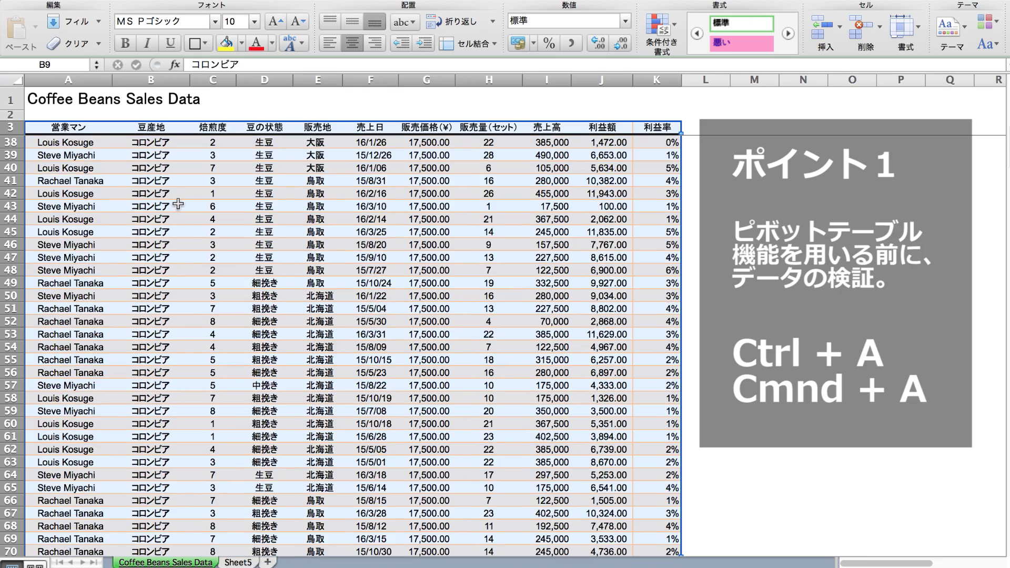
{"action": "scroll", "coordinate": [178, 204], "scroll_direction": "down", "scroll_amount": 5}
{"action": "scroll", "coordinate": [178, 204], "scroll_direction": "down", "scroll_amount": 5}
{"action": "scroll", "coordinate": [179, 204], "scroll_direction": "down", "scroll_amount": 10}
{"action": "scroll", "coordinate": [178, 205], "scroll_direction": "down", "scroll_amount": 10}
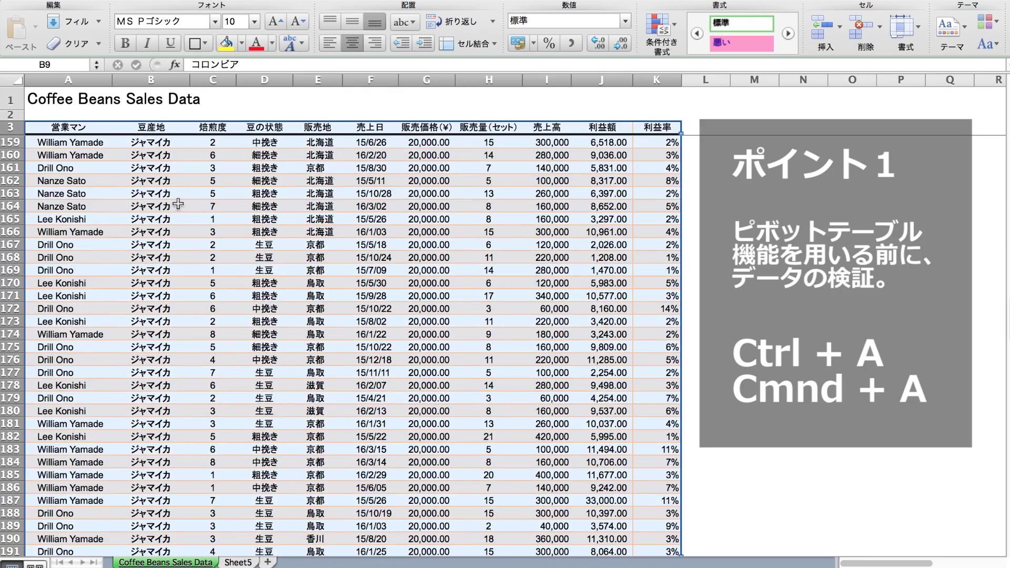
{"action": "scroll", "coordinate": [179, 204], "scroll_direction": "down", "scroll_amount": 10}
{"action": "scroll", "coordinate": [178, 204], "scroll_direction": "down", "scroll_amount": 10}
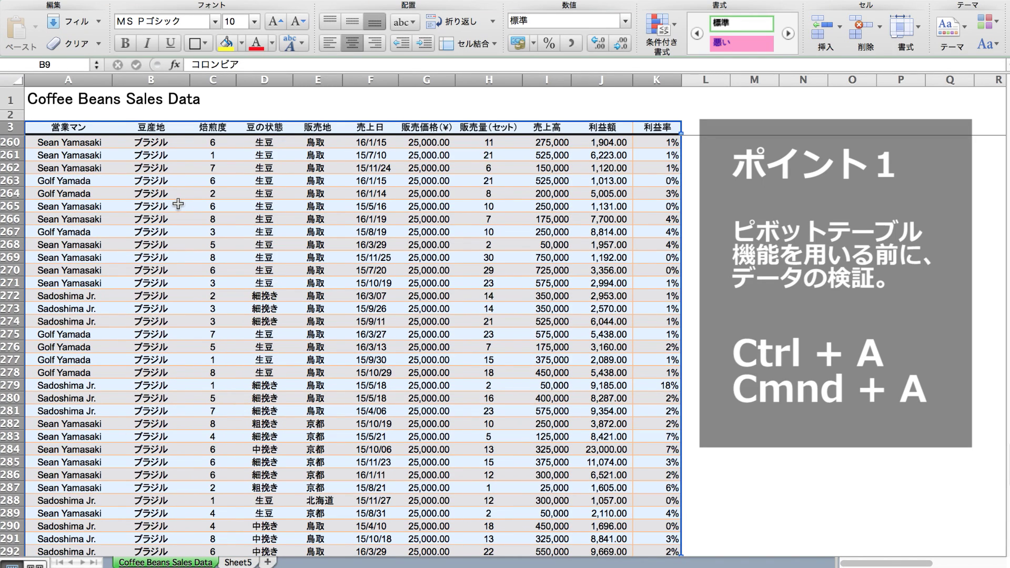
{"action": "scroll", "coordinate": [178, 204], "scroll_direction": "down", "scroll_amount": 1}
{"action": "scroll", "coordinate": [178, 204], "scroll_direction": "down", "scroll_amount": 10}
{"action": "scroll", "coordinate": [178, 204], "scroll_direction": "down", "scroll_amount": 5}
{"action": "scroll", "coordinate": [179, 204], "scroll_direction": "up", "scroll_amount": 3}
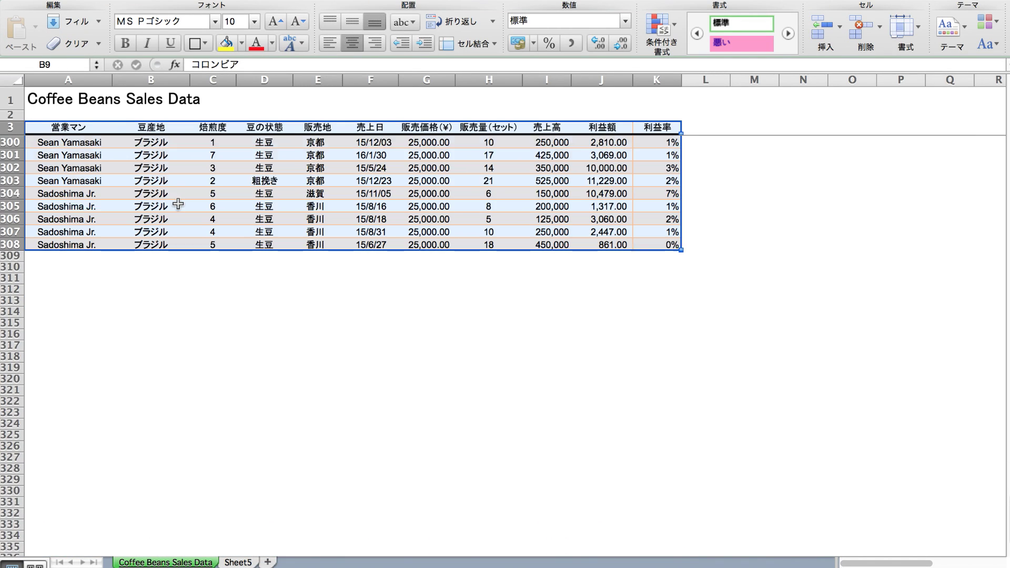
{"action": "scroll", "coordinate": [178, 204], "scroll_direction": "up", "scroll_amount": 1}
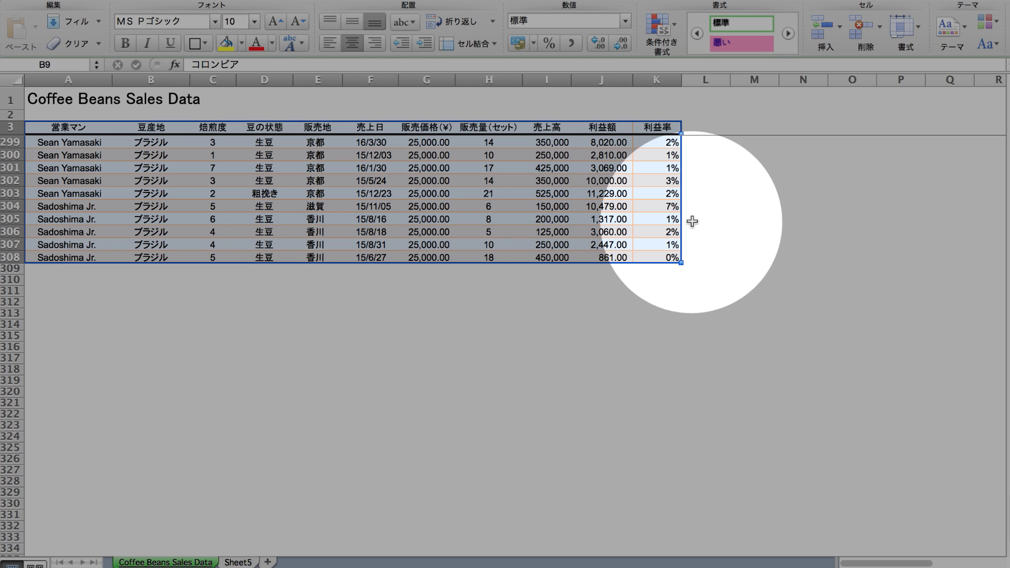
{"action": "left_click", "coordinate": [694, 221]}
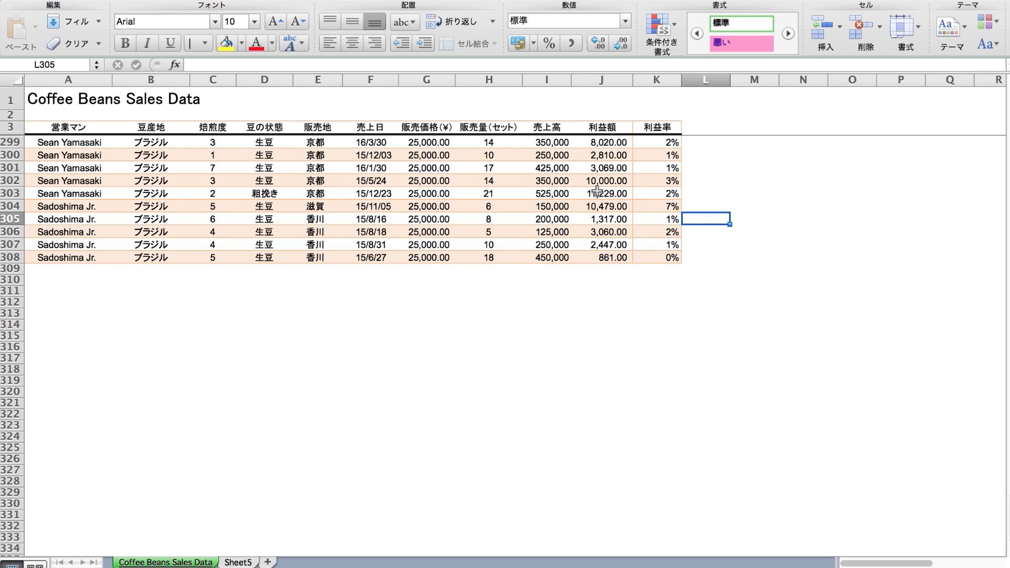
{"action": "left_click", "coordinate": [597, 190]}
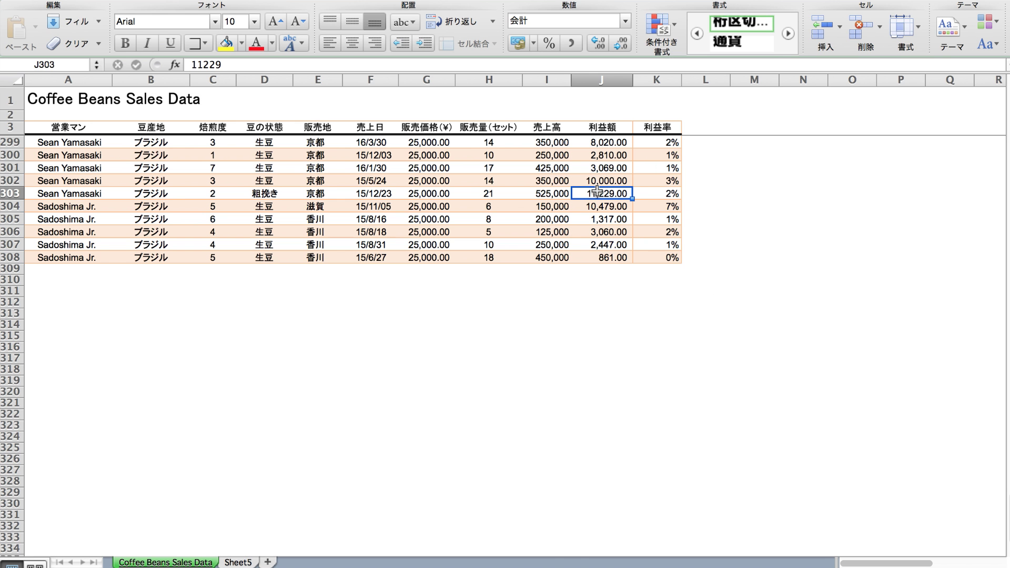
{"action": "key", "text": "ctrl+Up"}
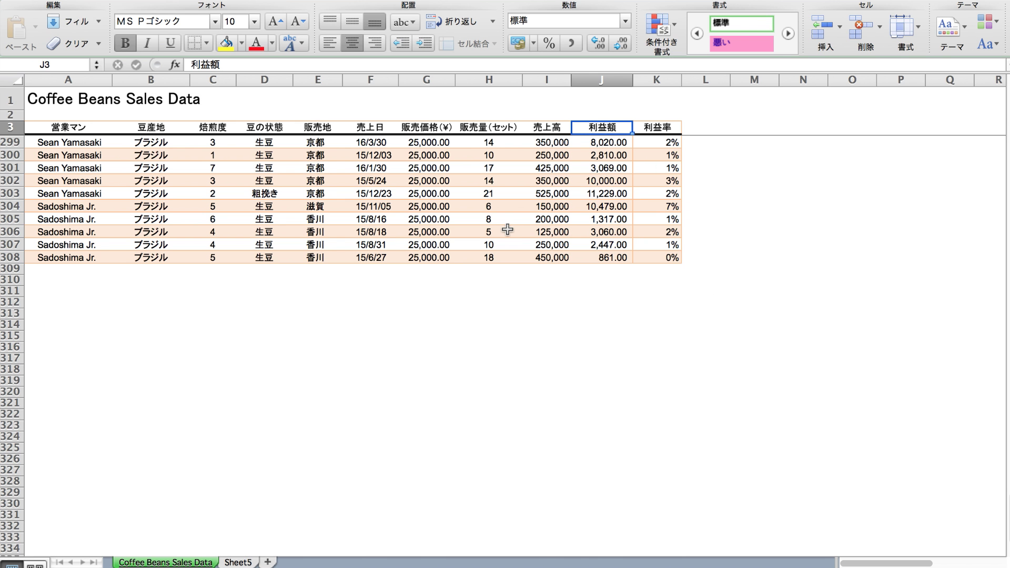
{"action": "key", "text": "Down"}
{"action": "left_click", "coordinate": [232, 194]}
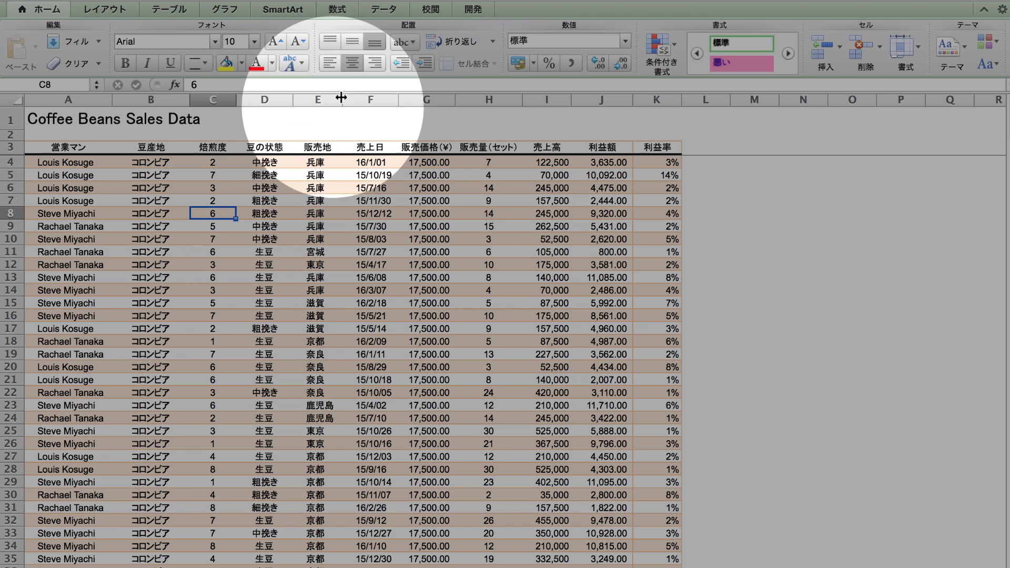
Step: Create a manual PivotTable from the full sales table range on a new worksheet
{"action": "left_click", "coordinate": [384, 11]}
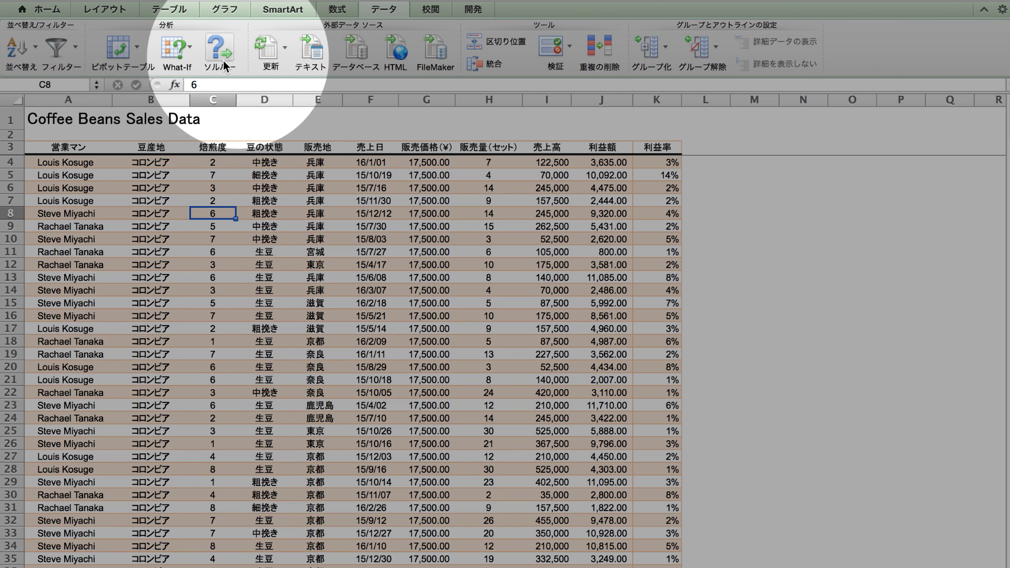
{"action": "left_click", "coordinate": [137, 49]}
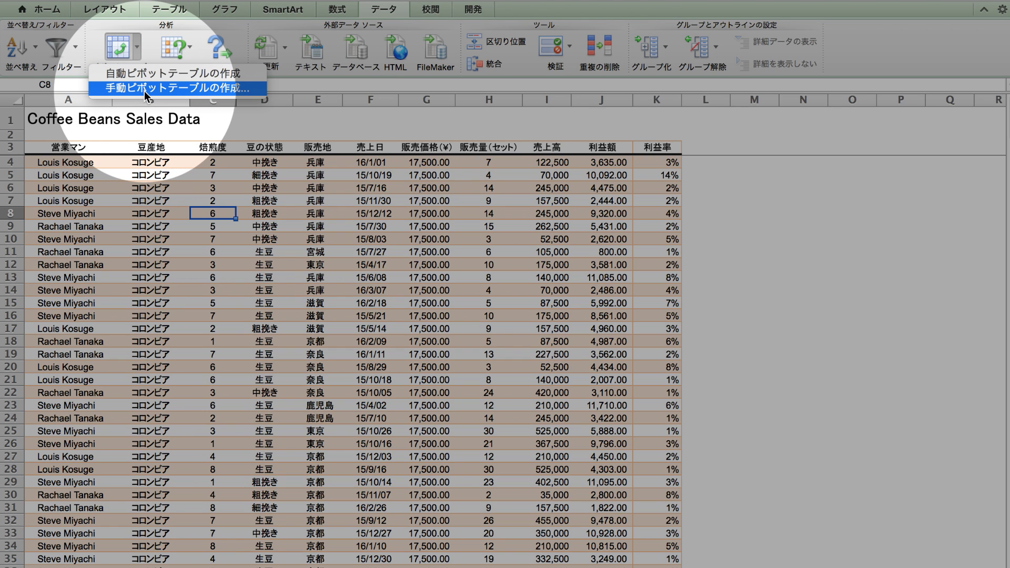
{"action": "left_click", "coordinate": [144, 89]}
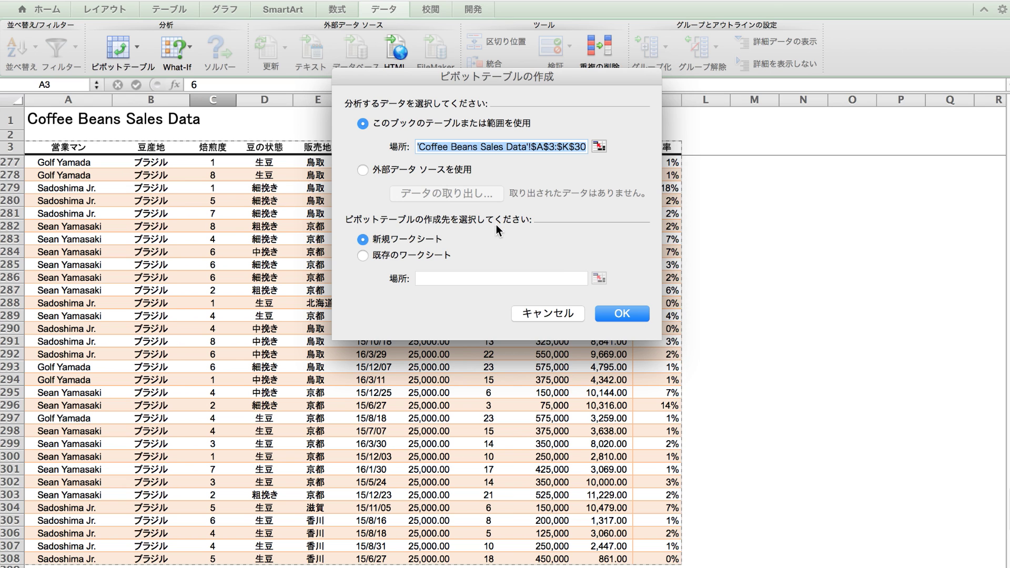
{"action": "left_click", "coordinate": [620, 315]}
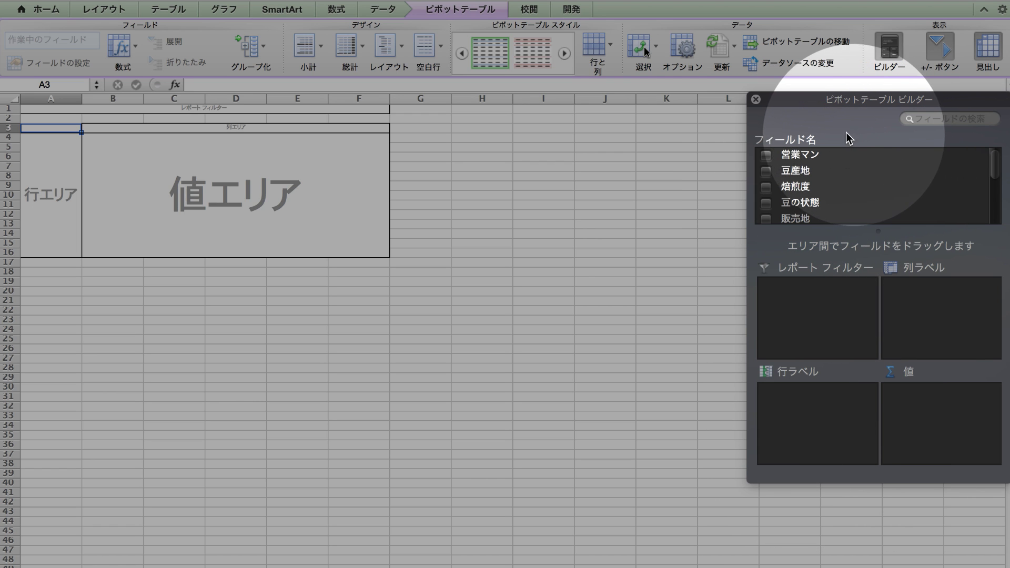
Step: Move the field panel aside and settle the empty pivot table at the top of the sheet
{"action": "left_click_drag", "start_coordinate": [842, 136], "coordinate": [802, 131]}
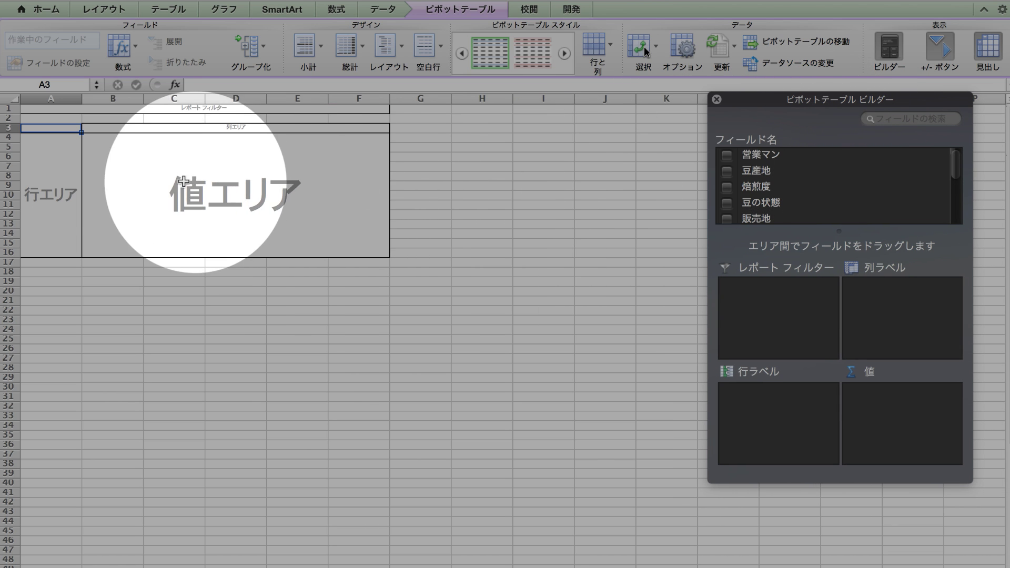
{"action": "left_click", "coordinate": [76, 163]}
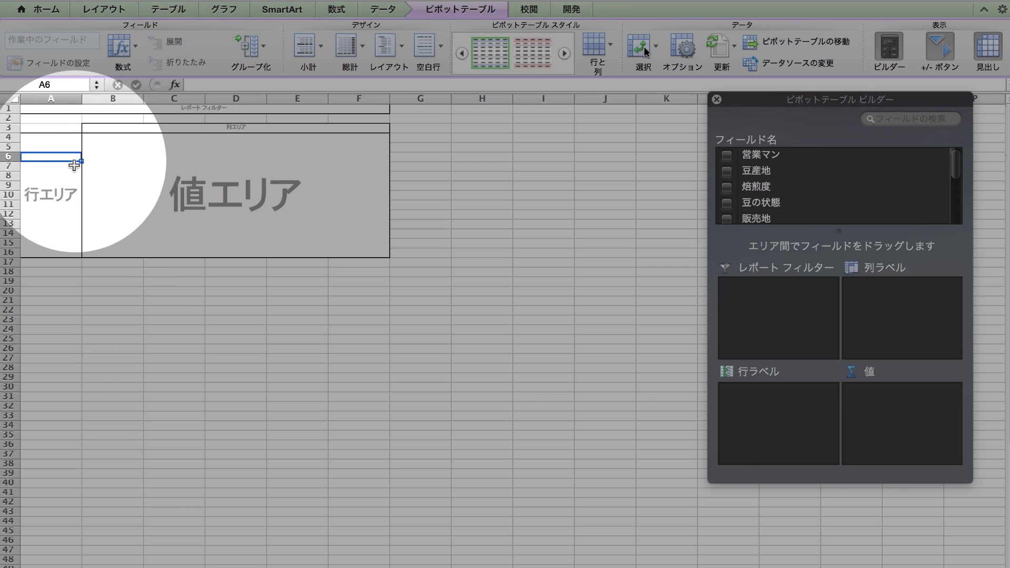
{"action": "left_click", "coordinate": [134, 186]}
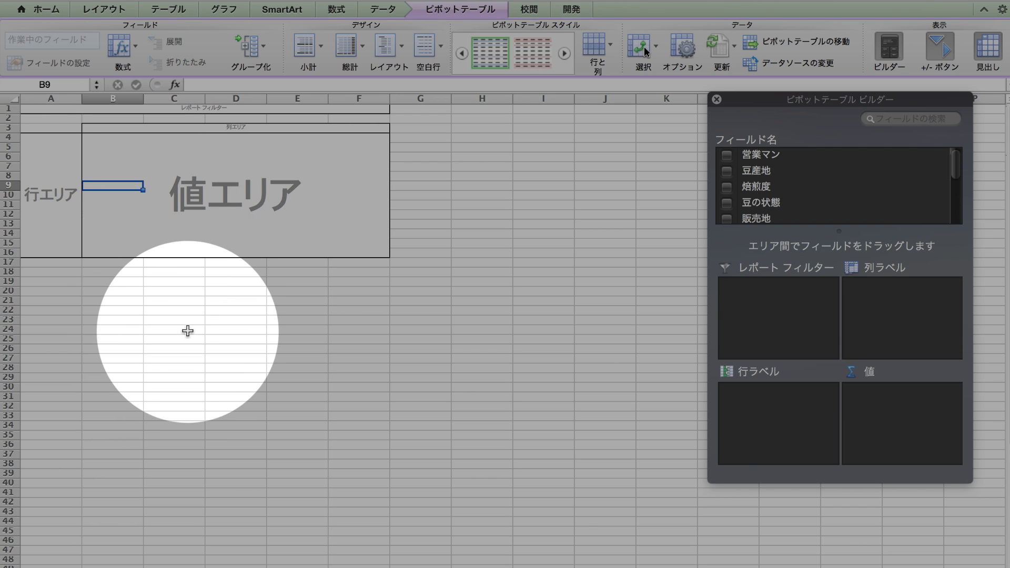
{"action": "left_click", "coordinate": [187, 330]}
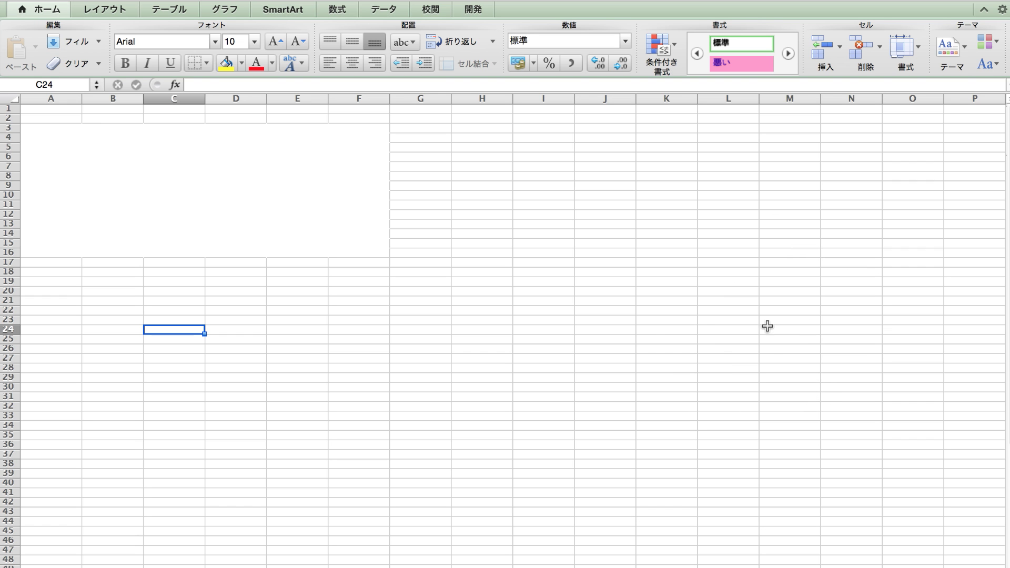
{"action": "left_click", "coordinate": [143, 185]}
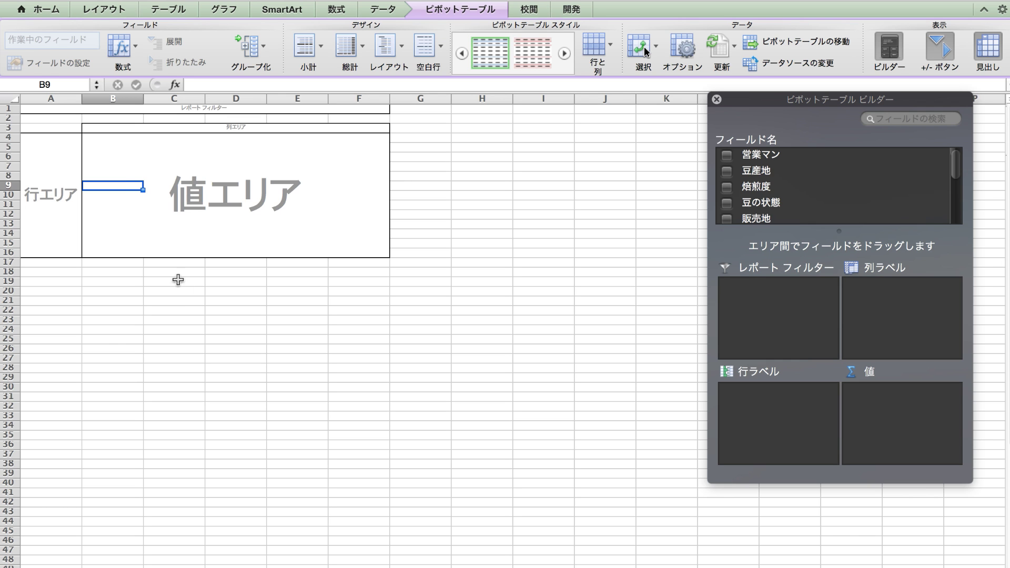
{"action": "left_click", "coordinate": [187, 302]}
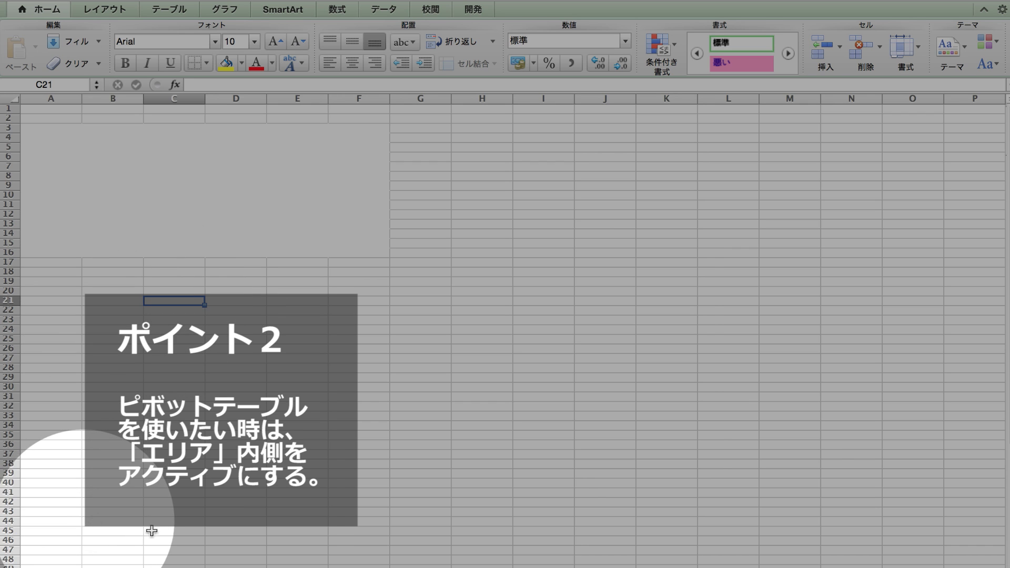
{"action": "left_click", "coordinate": [582, 155]}
{"action": "left_click", "coordinate": [886, 408]}
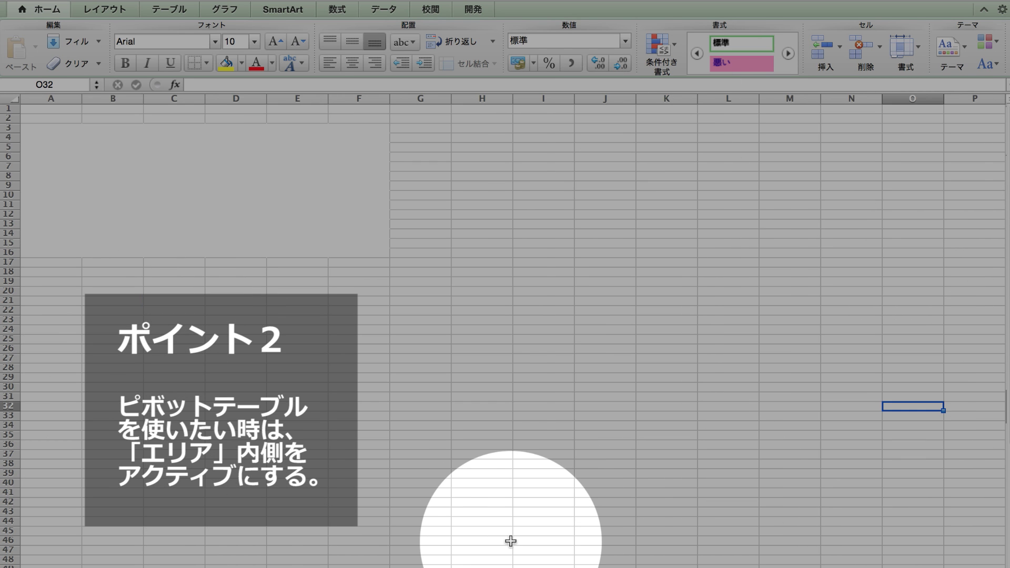
{"action": "left_click", "coordinate": [508, 541]}
{"action": "left_click", "coordinate": [231, 358]}
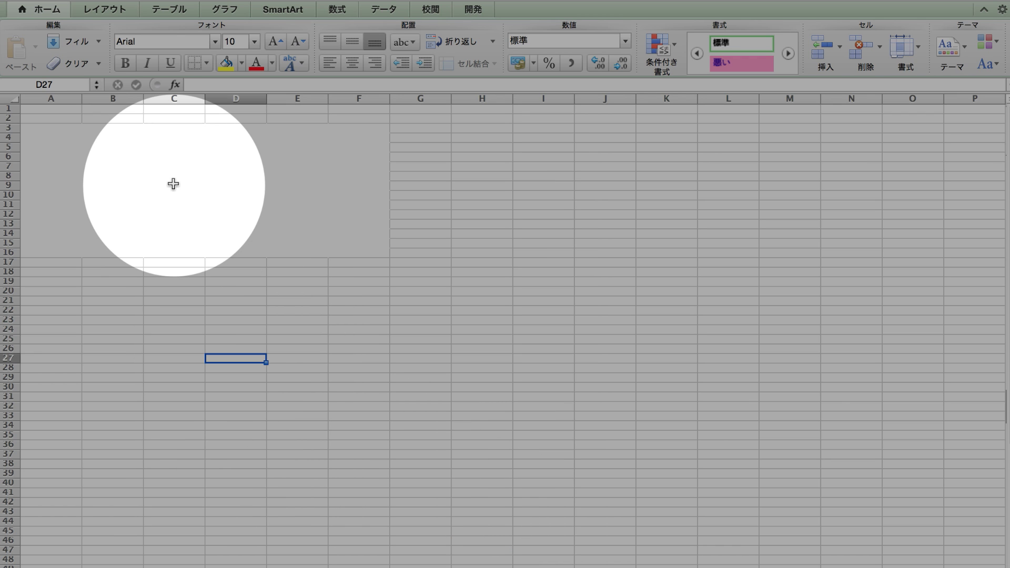
{"action": "left_click", "coordinate": [173, 184]}
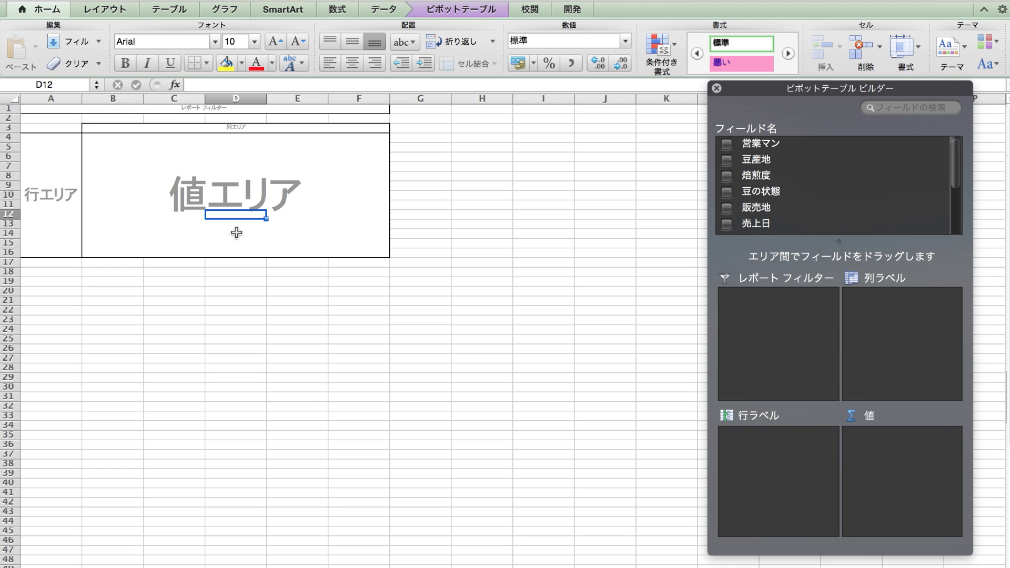
Step: Put 営業マン in 行ラベル and sum 売上高 in 値, giving a 87227500 total
{"action": "scroll", "coordinate": [834, 208], "scroll_direction": "down", "scroll_amount": 3}
{"action": "scroll", "coordinate": [834, 207], "scroll_direction": "down", "scroll_amount": 2}
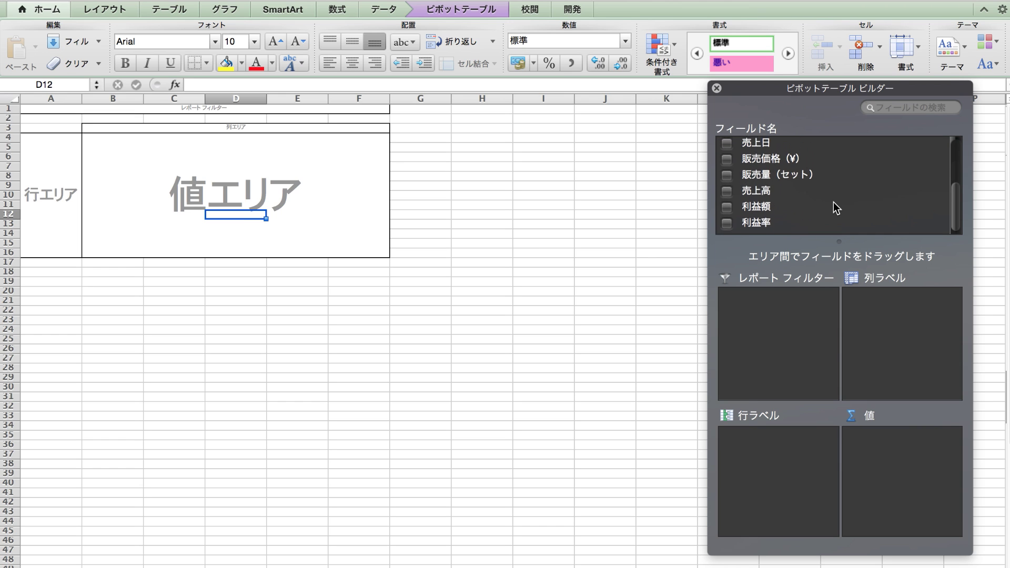
{"action": "scroll", "coordinate": [836, 208], "scroll_direction": "up", "scroll_amount": 5}
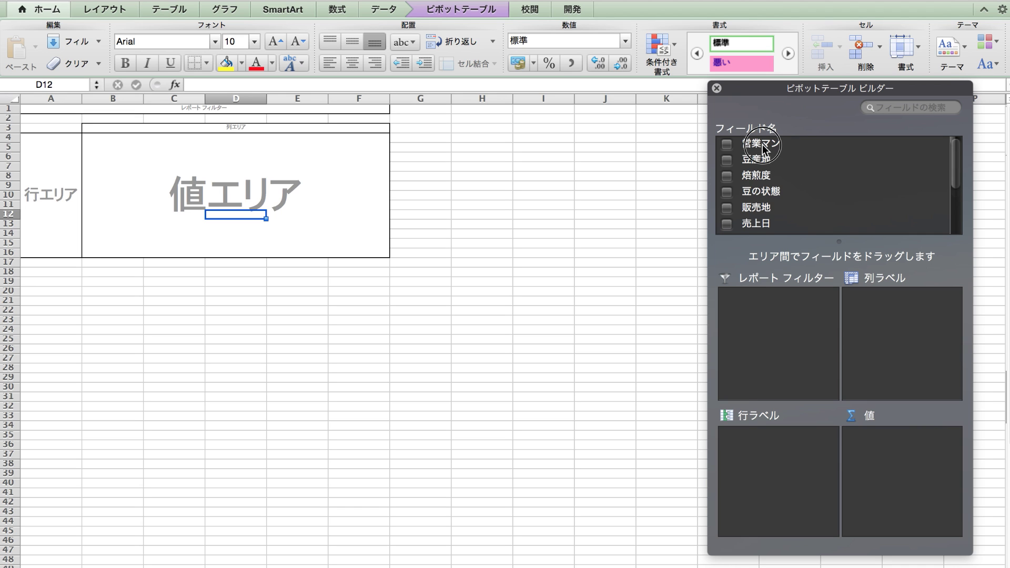
{"action": "left_click_drag", "start_coordinate": [762, 144], "coordinate": [799, 462]}
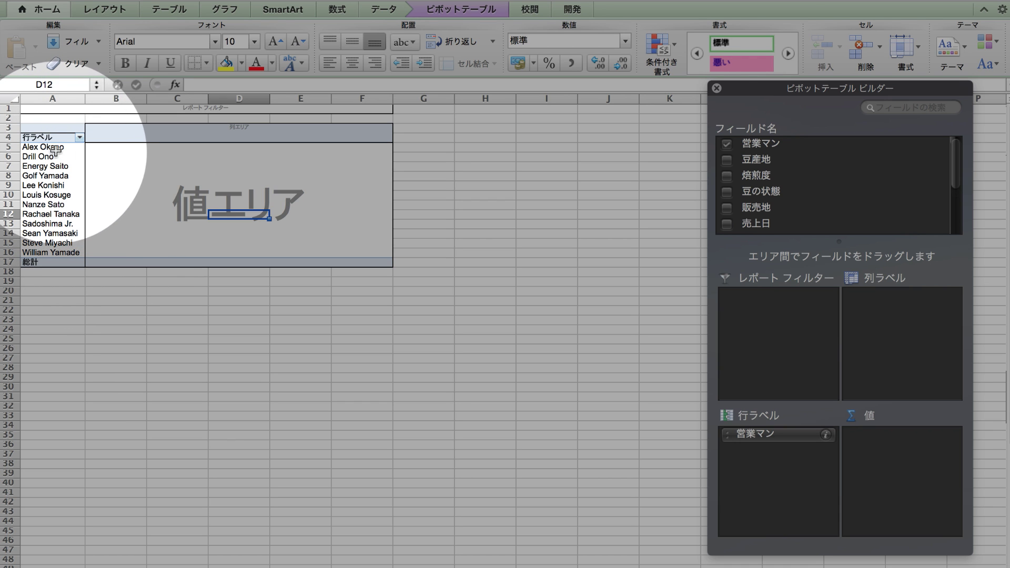
{"action": "scroll", "coordinate": [54, 194], "scroll_direction": "up", "scroll_amount": 5}
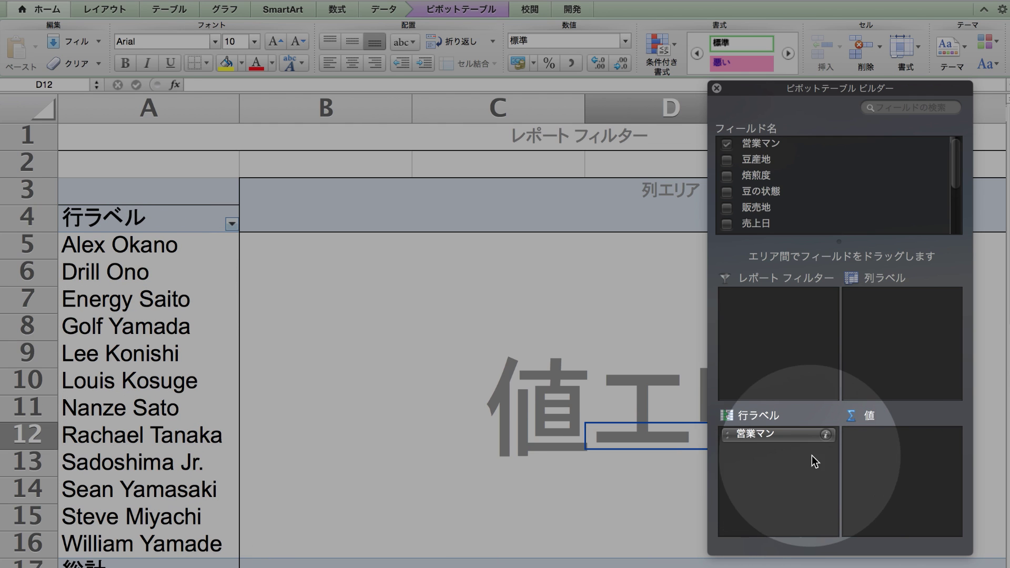
{"action": "scroll", "coordinate": [760, 216], "scroll_direction": "down", "scroll_amount": 3}
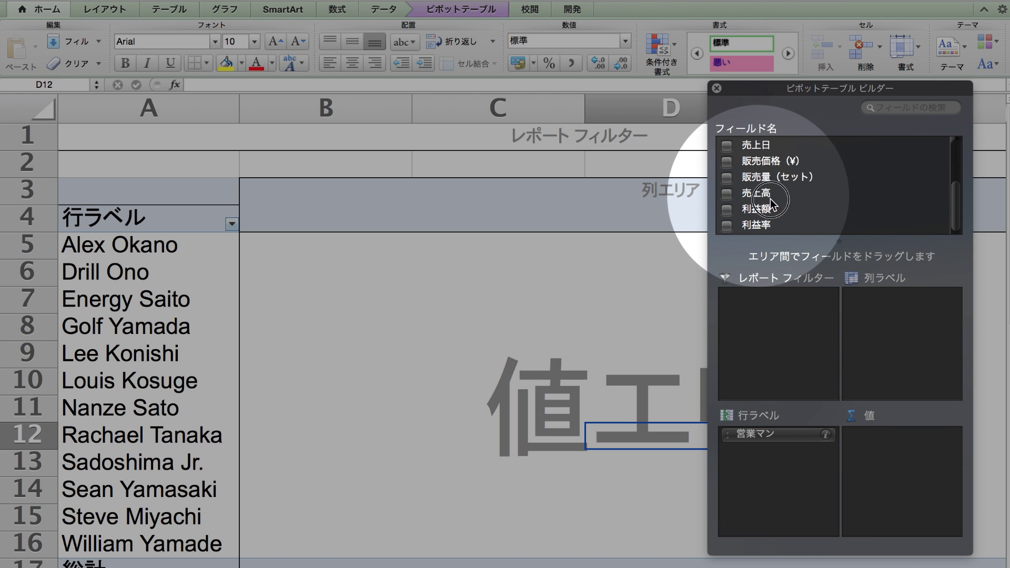
{"action": "left_click_drag", "start_coordinate": [758, 193], "coordinate": [899, 439]}
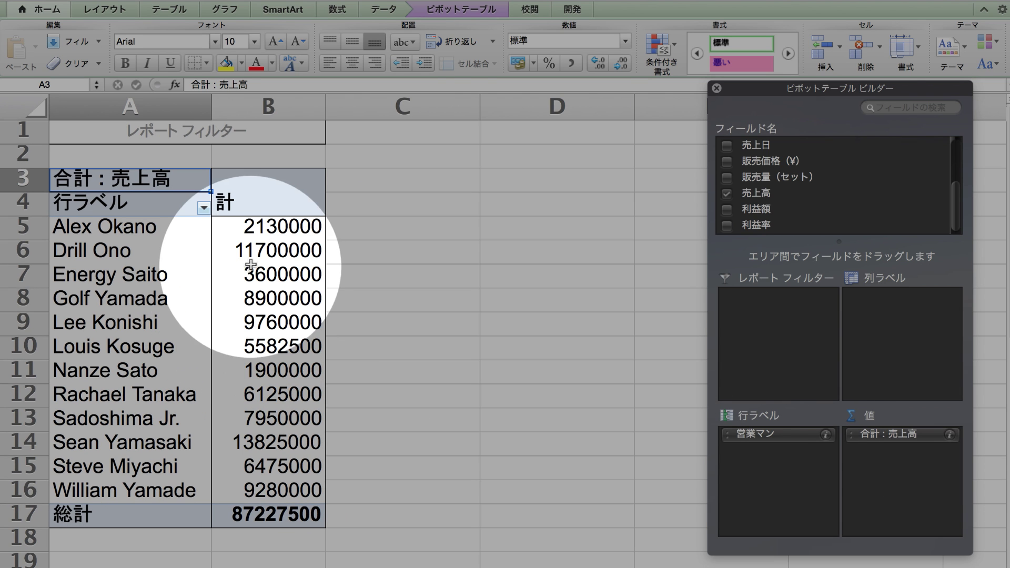
{"action": "left_click", "coordinate": [268, 228]}
Step: Apply the 数値 format with thousands separators to sales totals B5:B17, then reselect B5:B16
{"action": "left_click_drag", "start_coordinate": [263, 286], "coordinate": [266, 514]}
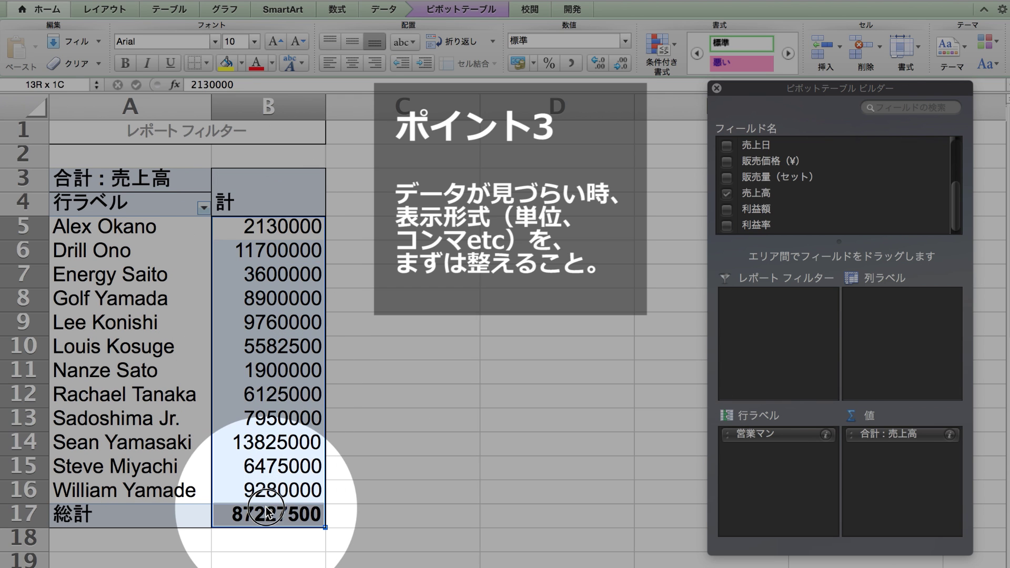
{"action": "left_click", "coordinate": [50, 9]}
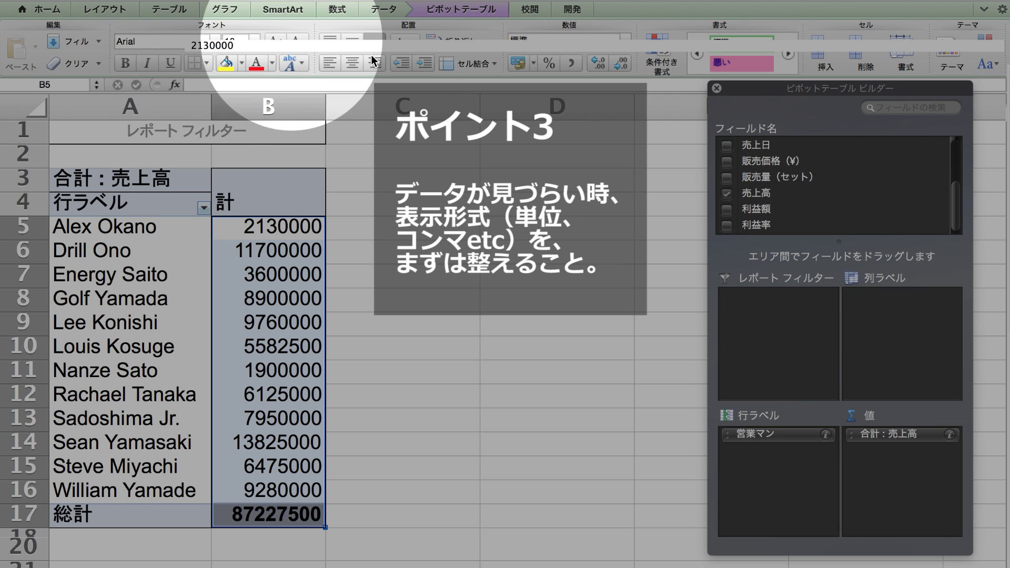
{"action": "left_click", "coordinate": [52, 9]}
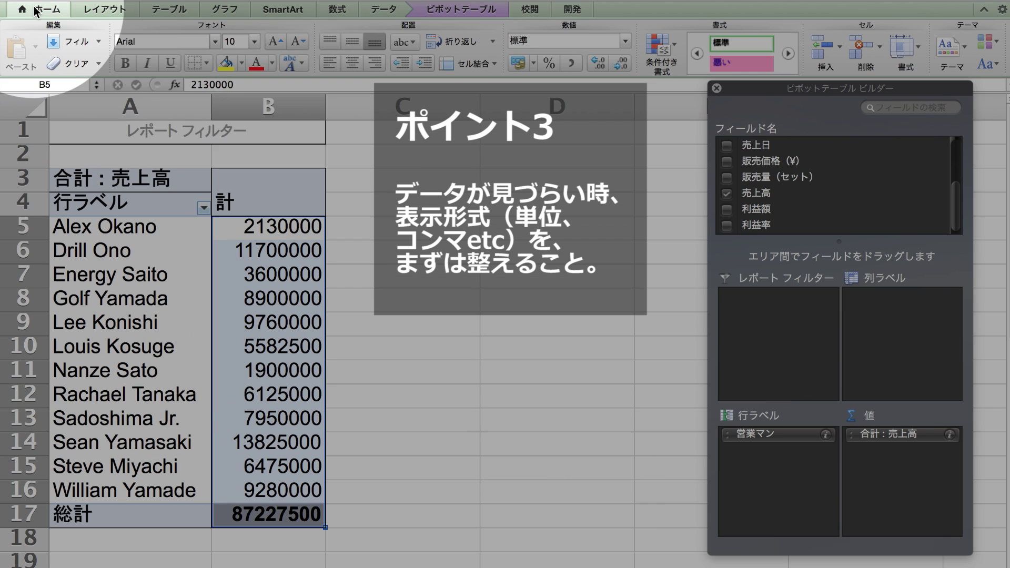
{"action": "left_click", "coordinate": [569, 55]}
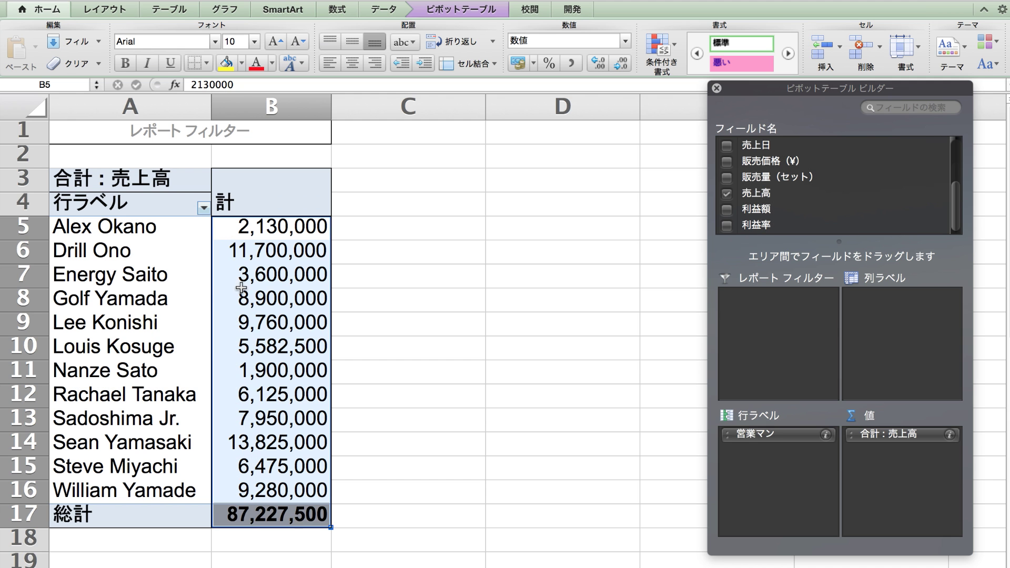
{"action": "left_click", "coordinate": [268, 288]}
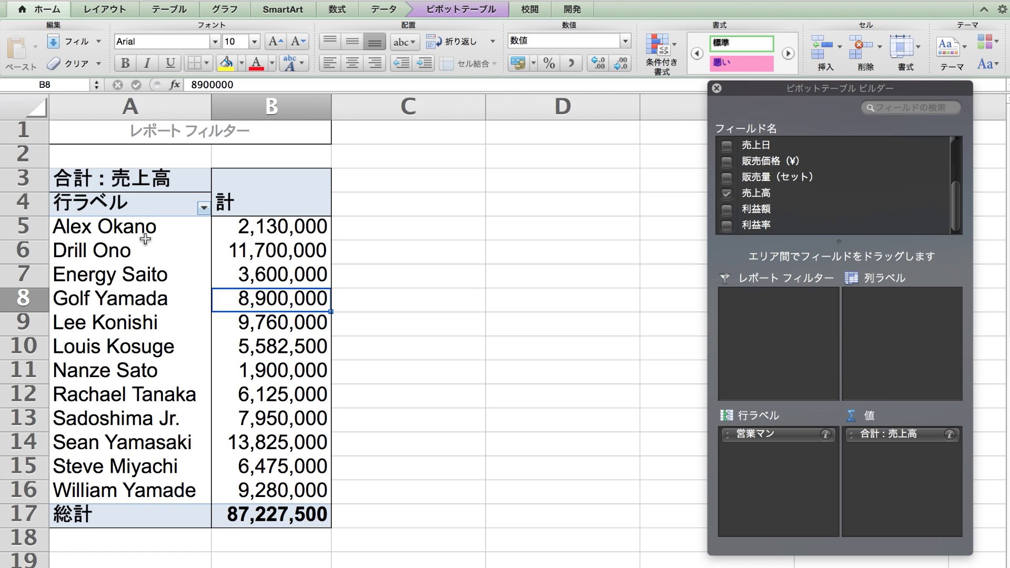
{"action": "mouse_move", "coordinate": [253, 224]}
{"action": "left_mouse_down"}
{"action": "mouse_move", "coordinate": [257, 472]}
{"action": "mouse_move", "coordinate": [266, 489]}
{"action": "left_mouse_up"}
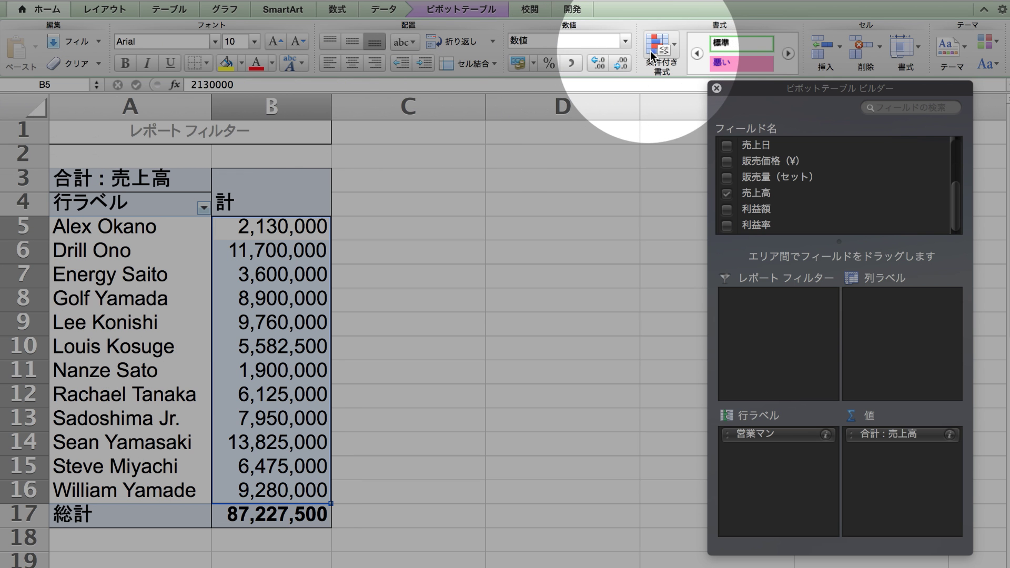
{"action": "left_click", "coordinate": [657, 54]}
{"action": "mouse_move", "coordinate": [724, 164]}
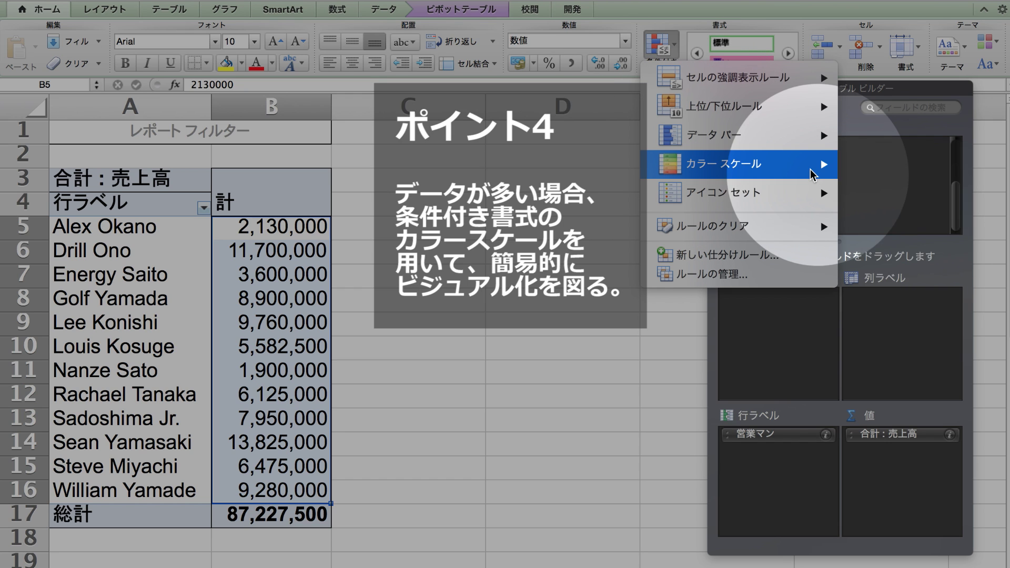
Step: Apply the white-to-red colour scale to each salesperson's 売上高 total in B5:B16
{"action": "left_click", "coordinate": [948, 199]}
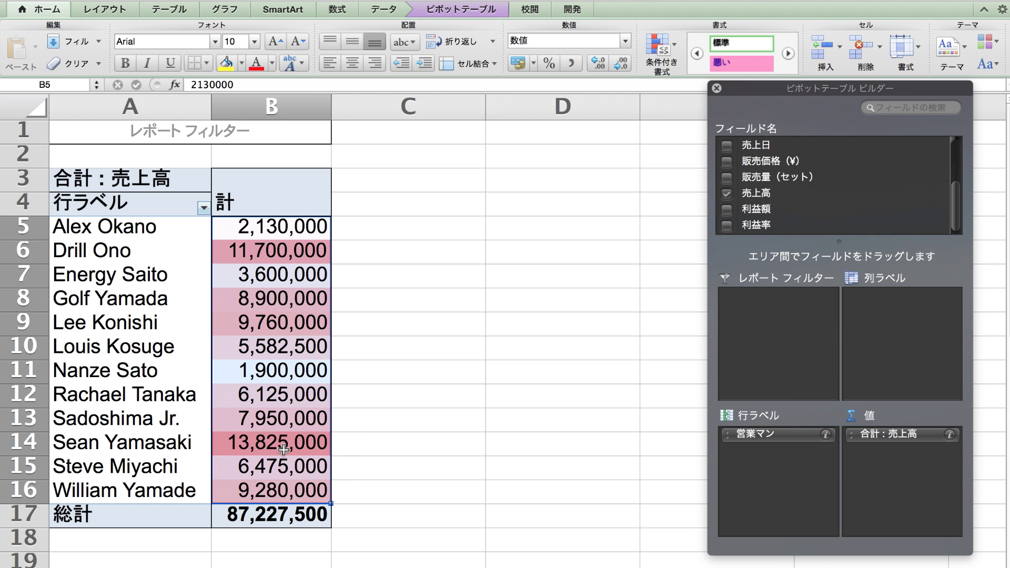
{"action": "left_click", "coordinate": [345, 447]}
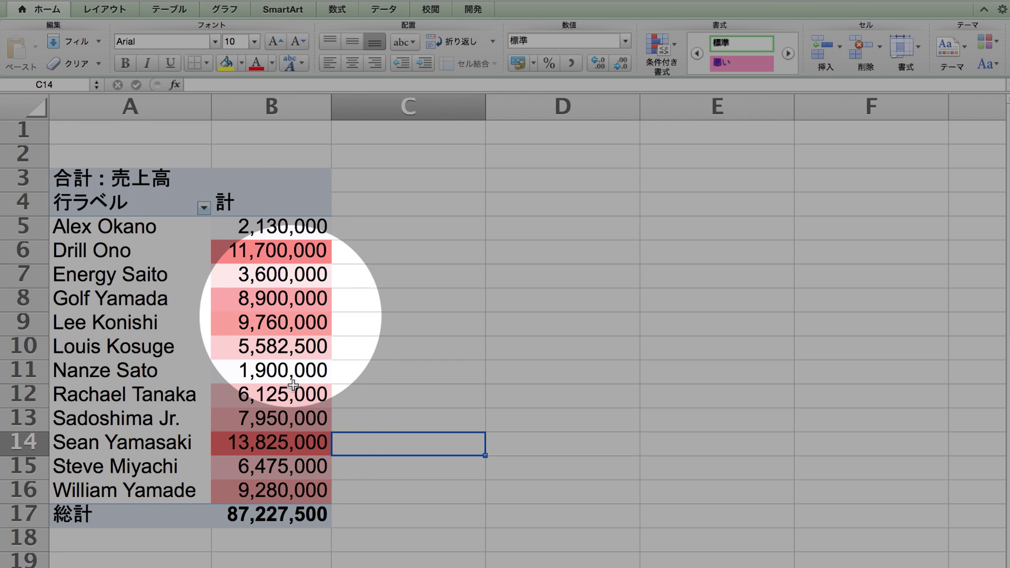
{"action": "left_click", "coordinate": [358, 339]}
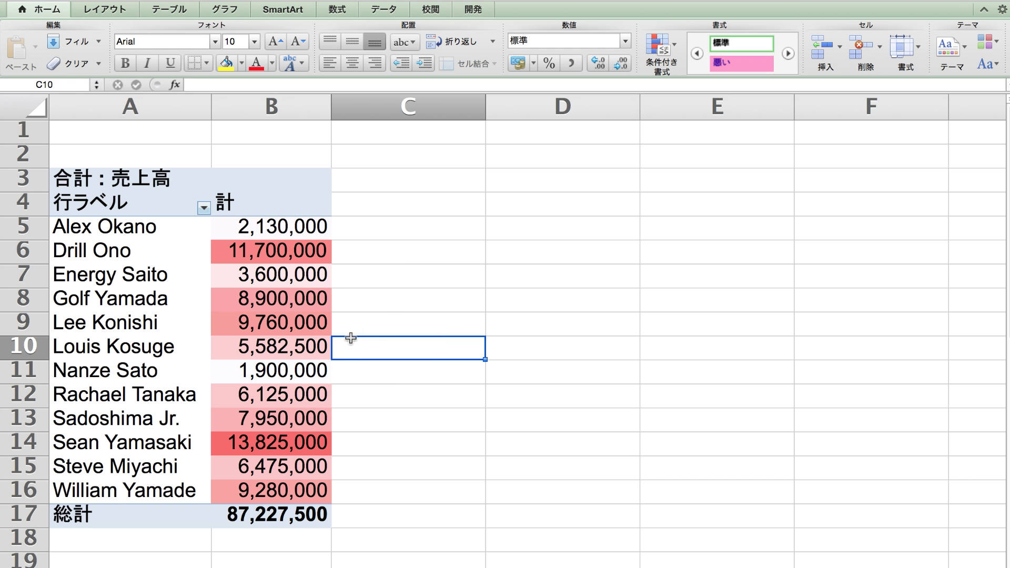
{"action": "left_click", "coordinate": [180, 441]}
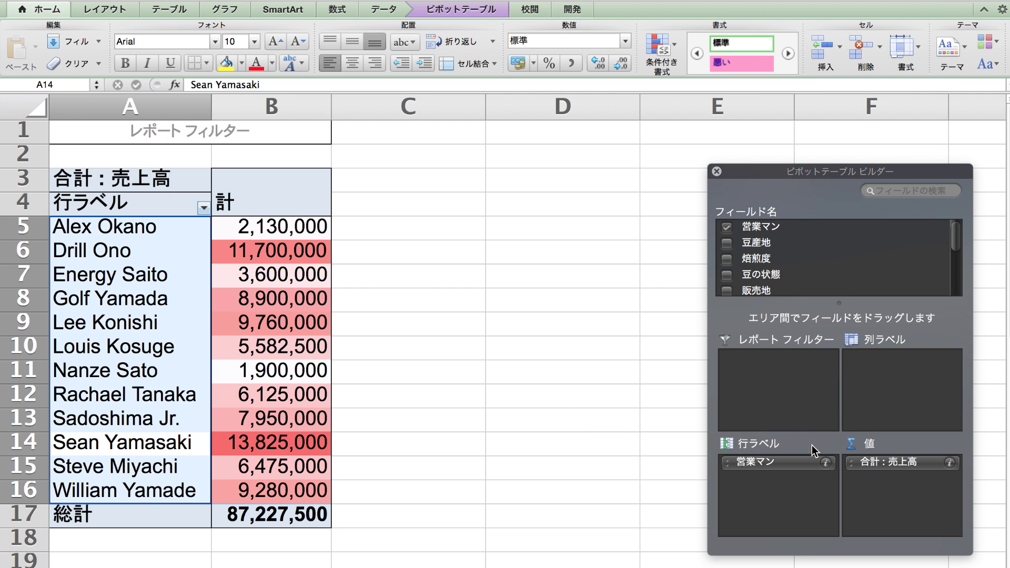
Step: Add 利益額 as a second summed value column, then select the profit totals C5:C16
{"action": "scroll", "coordinate": [796, 266], "scroll_direction": "down", "scroll_amount": 5}
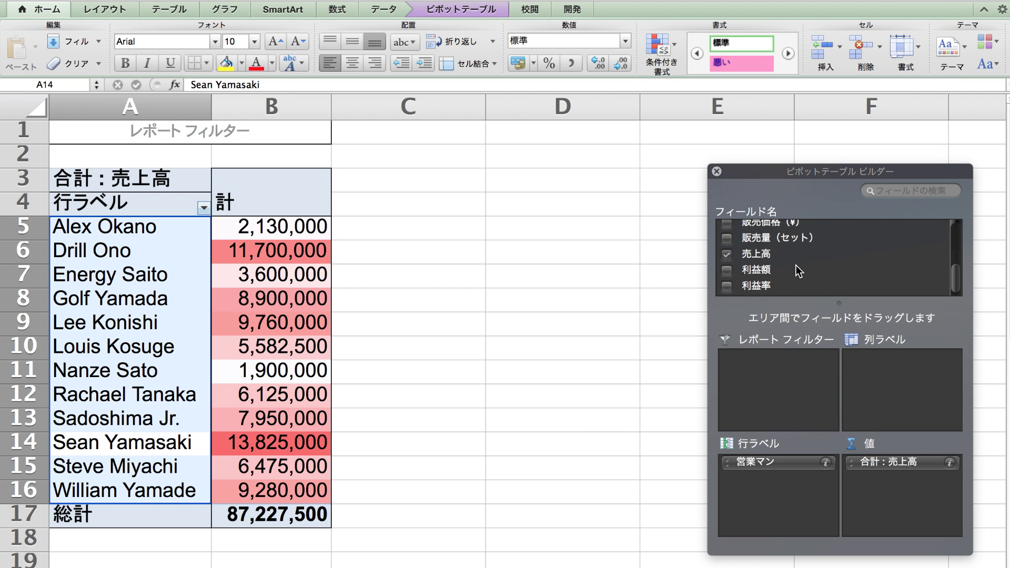
{"action": "left_click_drag", "start_coordinate": [761, 272], "coordinate": [884, 486]}
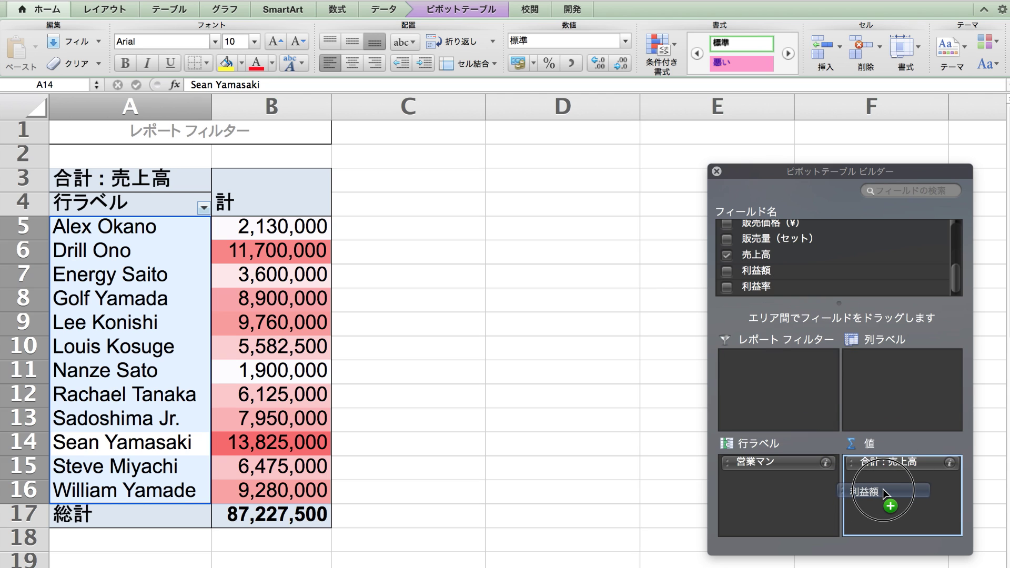
{"action": "left_click_drag", "start_coordinate": [882, 484], "coordinate": [882, 484]}
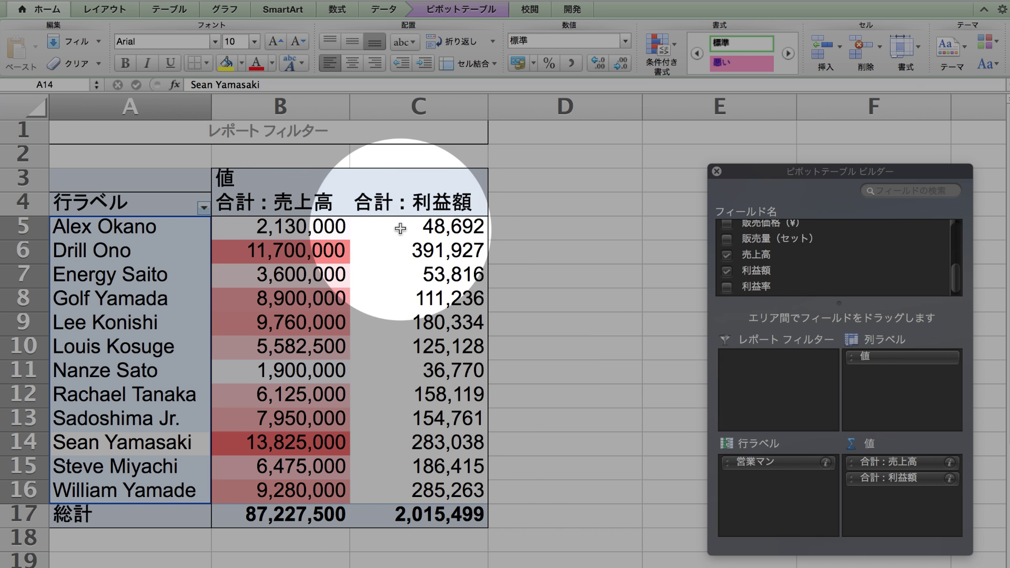
{"action": "left_click_drag", "start_coordinate": [401, 228], "coordinate": [421, 490]}
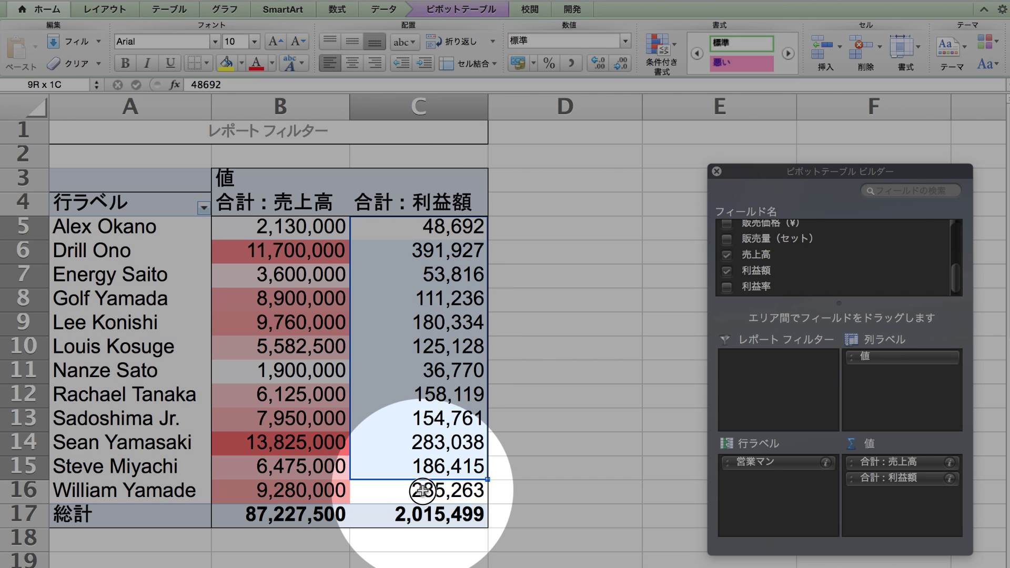
{"action": "left_click", "coordinate": [662, 48]}
{"action": "mouse_move", "coordinate": [726, 164]}
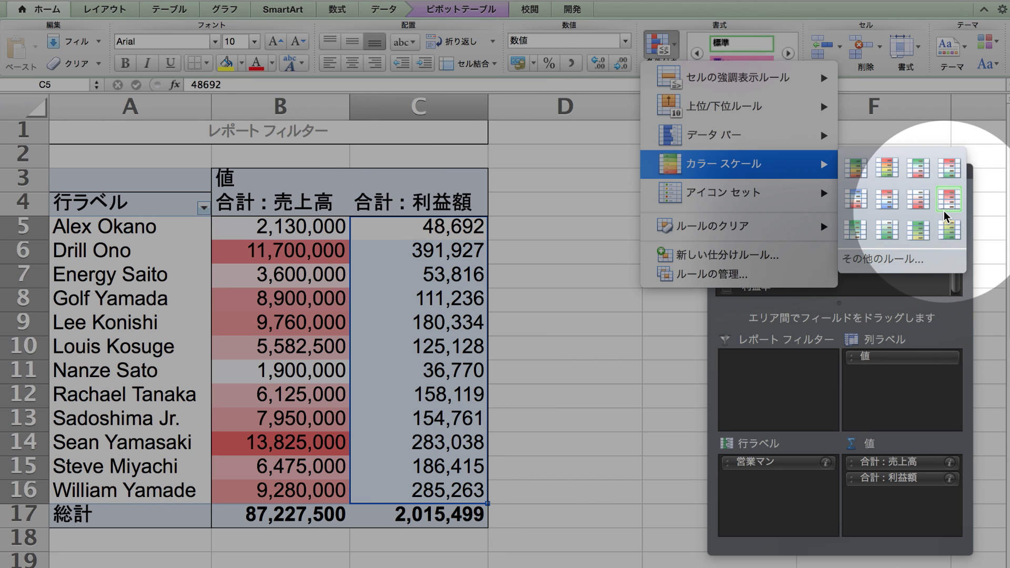
Step: Apply the white-to-red colour scale to profit totals C5:C16 and check the top value 391,927
{"action": "left_click", "coordinate": [944, 210]}
{"action": "left_click", "coordinate": [387, 369]}
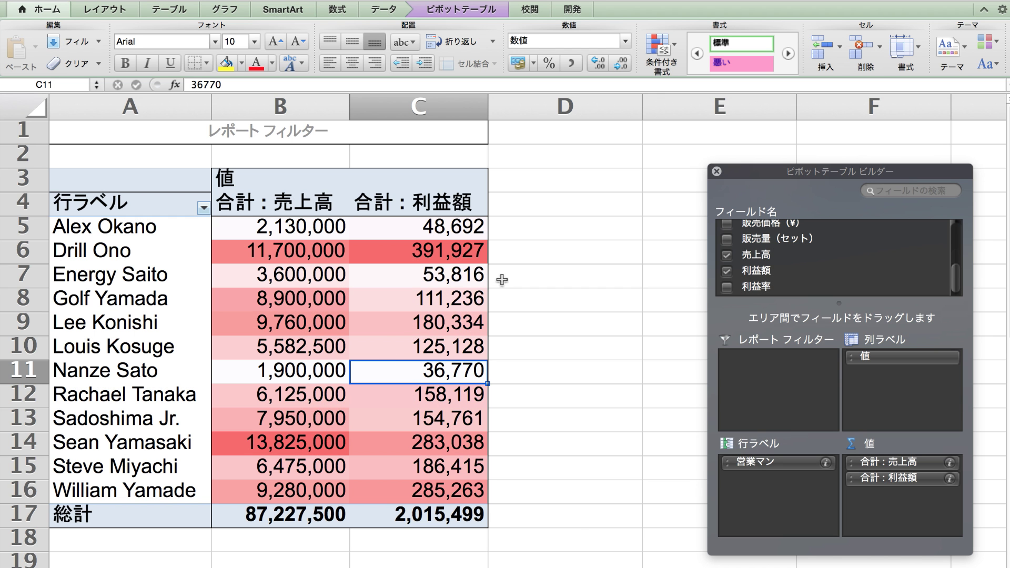
{"action": "key", "text": "Up"}
{"action": "key", "text": "Up"}
{"action": "key", "text": "Up"}
{"action": "key", "text": "Up"}
{"action": "key", "text": "Up"}
{"action": "key", "text": "Up"}
{"action": "key", "text": "Down"}
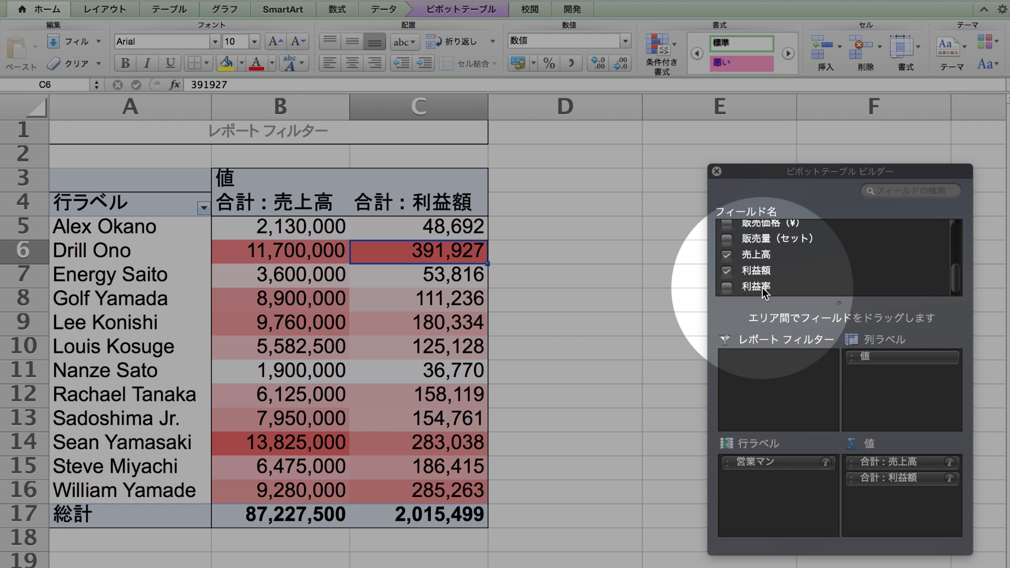
Step: Add 利益率 to the values and show its column D figures with one decimal place
{"action": "mouse_move", "coordinate": [763, 288]}
{"action": "left_mouse_down"}
{"action": "mouse_move", "coordinate": [842, 379]}
{"action": "mouse_move", "coordinate": [908, 489]}
{"action": "left_mouse_up"}
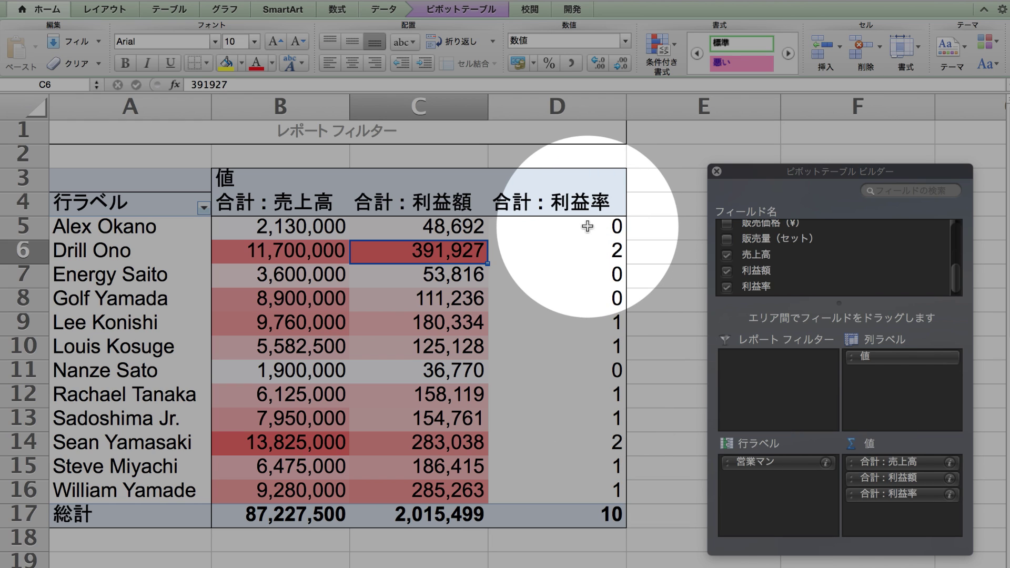
{"action": "left_click_drag", "start_coordinate": [588, 227], "coordinate": [591, 490]}
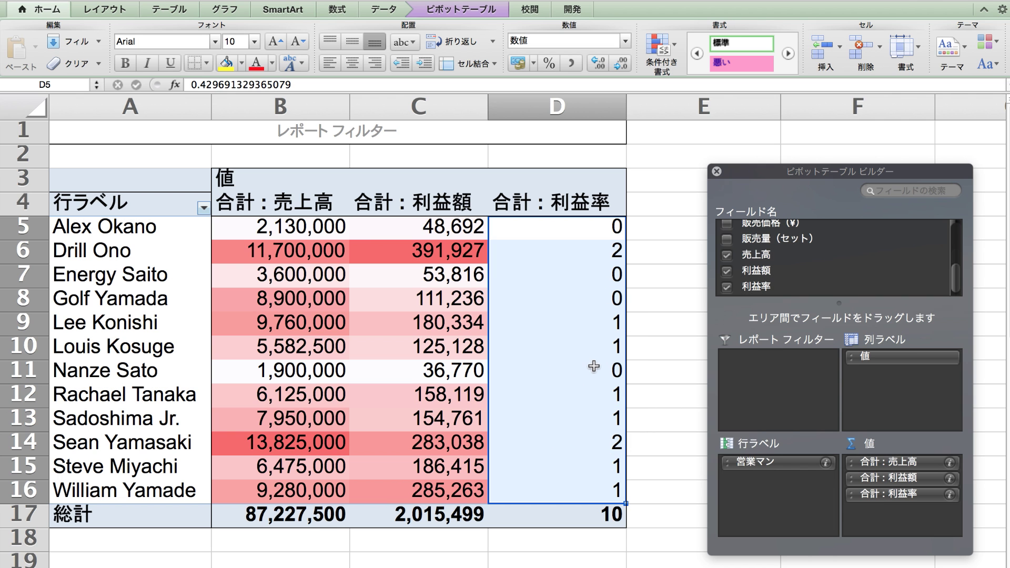
{"action": "left_click", "coordinate": [598, 65]}
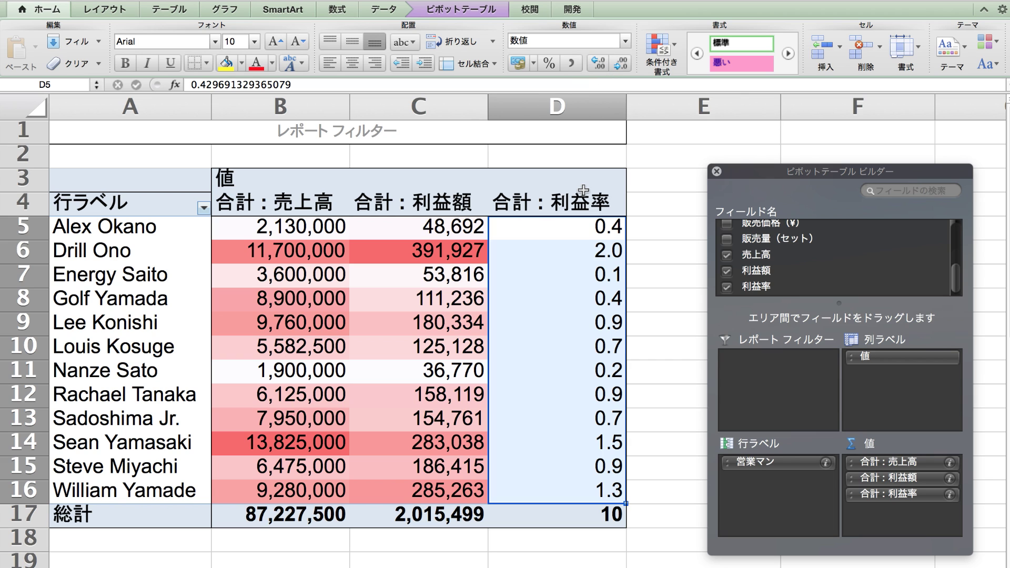
{"action": "left_click", "coordinate": [647, 360]}
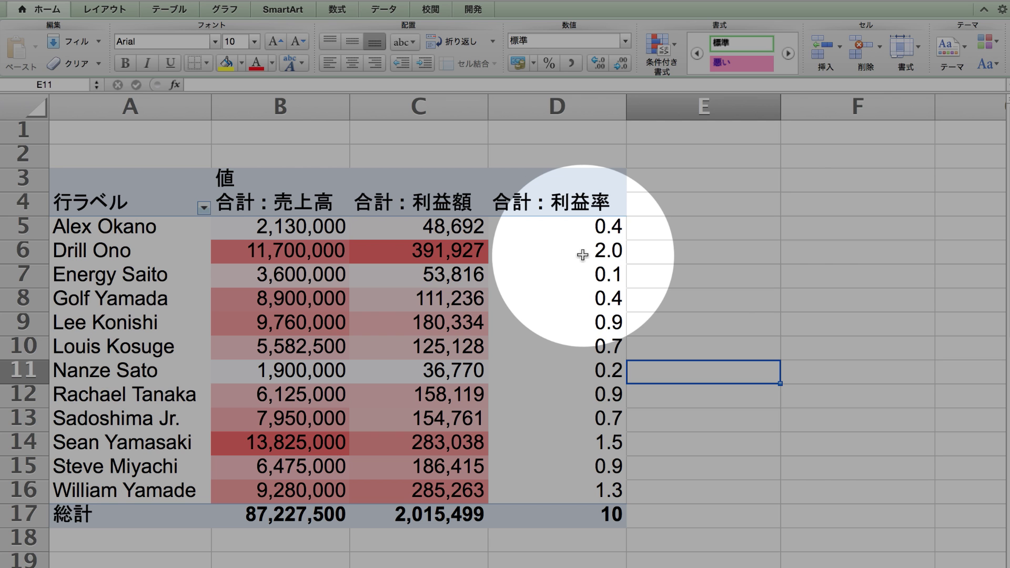
{"action": "left_click", "coordinate": [583, 255]}
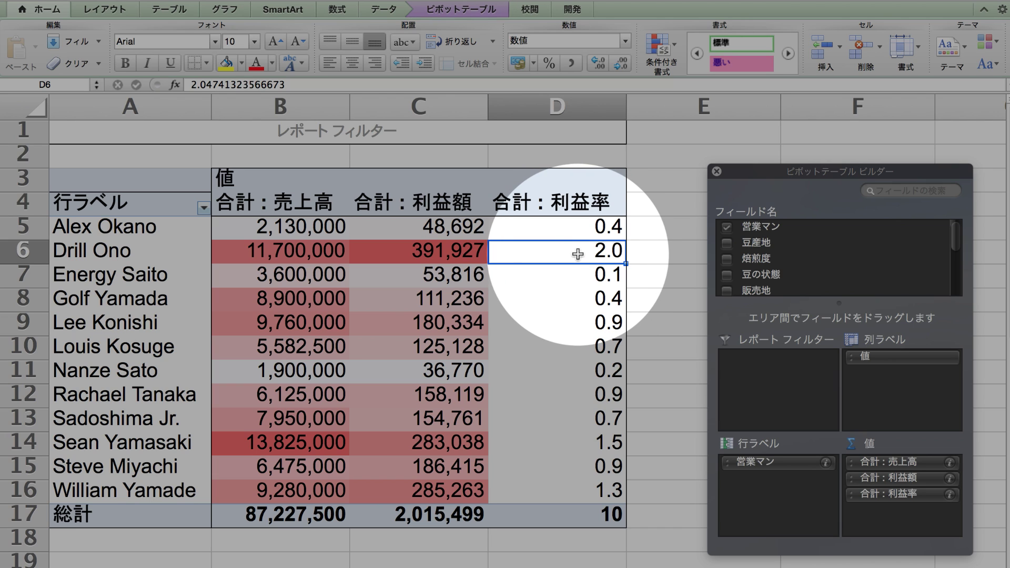
Step: Drill into pivot cell D6, creating Sheet8 with that salesperson's individual sales records
{"action": "double_click", "coordinate": [577, 254]}
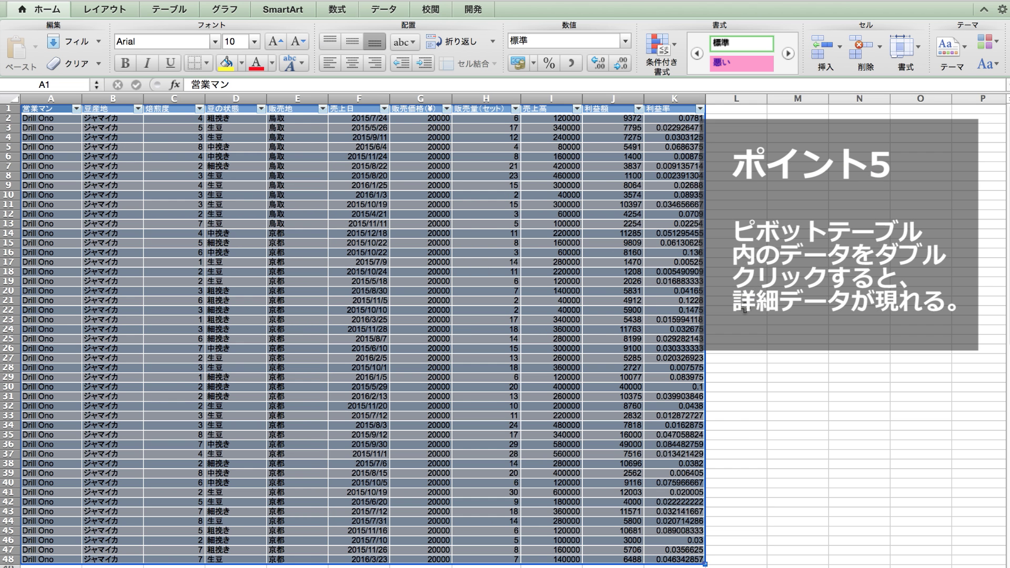
{"action": "left_click", "coordinate": [744, 310]}
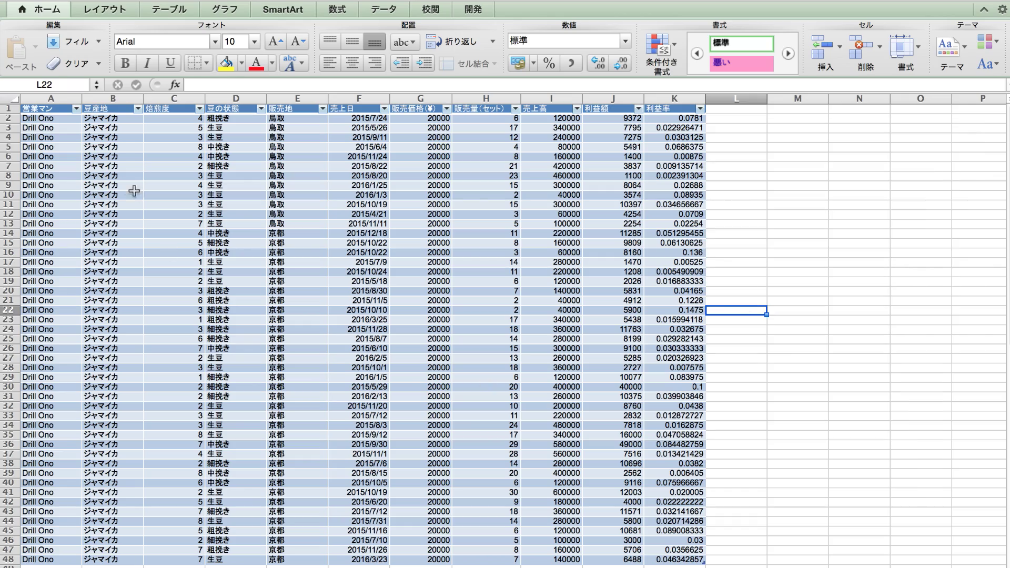
{"action": "left_click", "coordinate": [115, 184]}
{"action": "key", "text": "Left"}
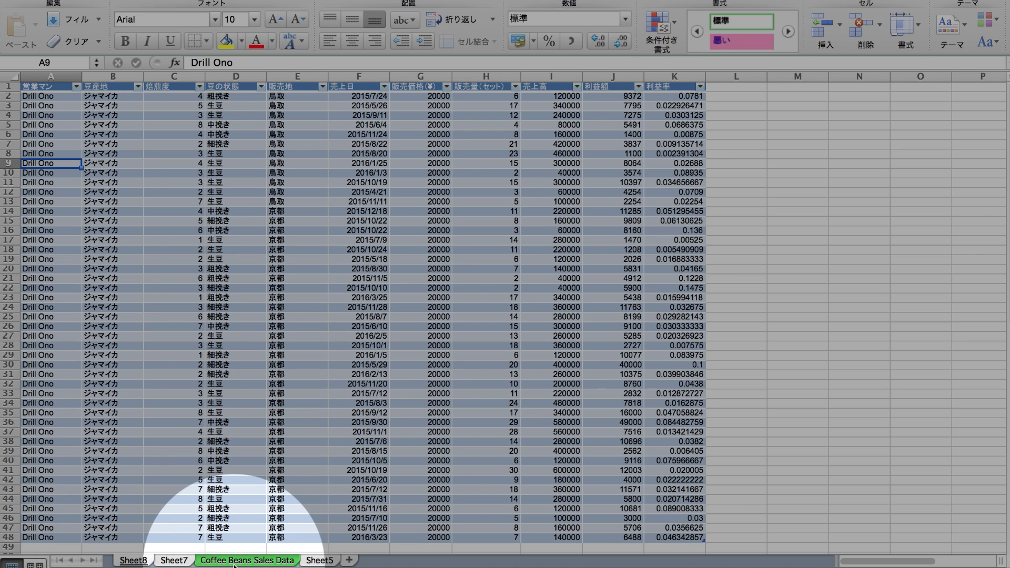
Step: Compare the pivot table on Sheet7 with the detail records on Sheet8
{"action": "left_click", "coordinate": [173, 560]}
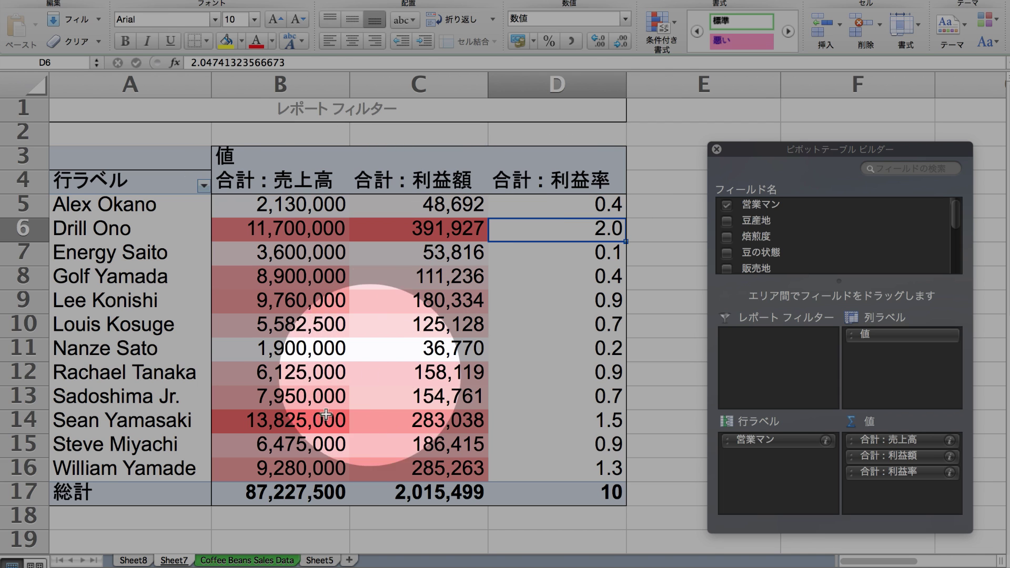
{"action": "left_click", "coordinate": [134, 560]}
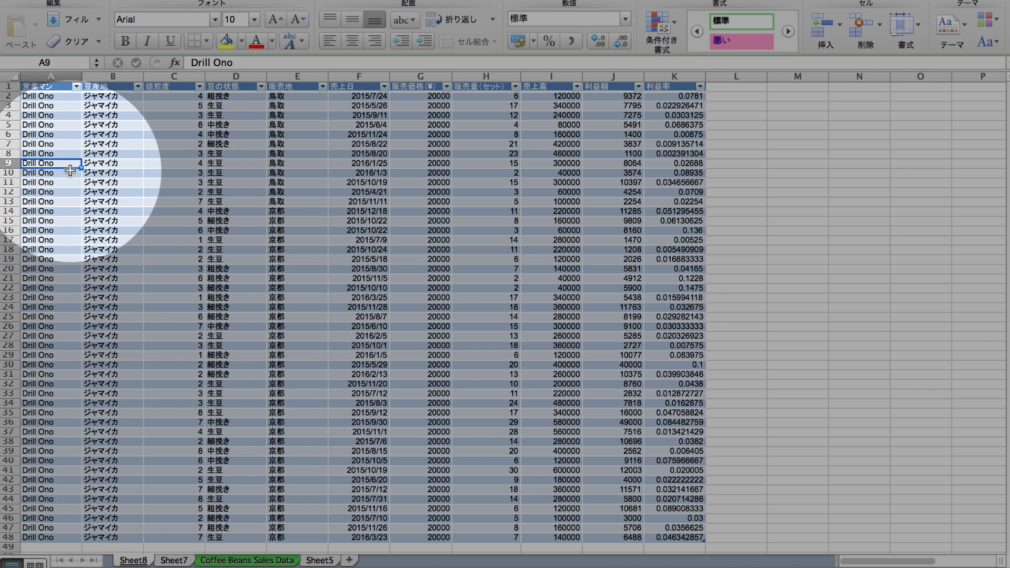
{"action": "scroll", "coordinate": [71, 438], "scroll_direction": "down", "scroll_amount": 3}
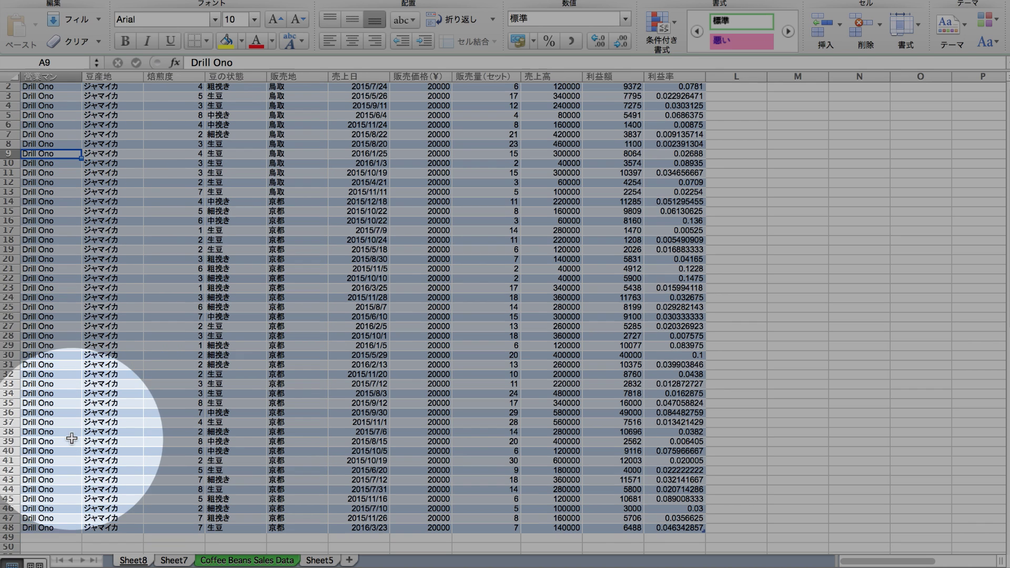
{"action": "scroll", "coordinate": [72, 438], "scroll_direction": "down", "scroll_amount": 3}
{"action": "scroll", "coordinate": [64, 461], "scroll_direction": "up", "scroll_amount": 5}
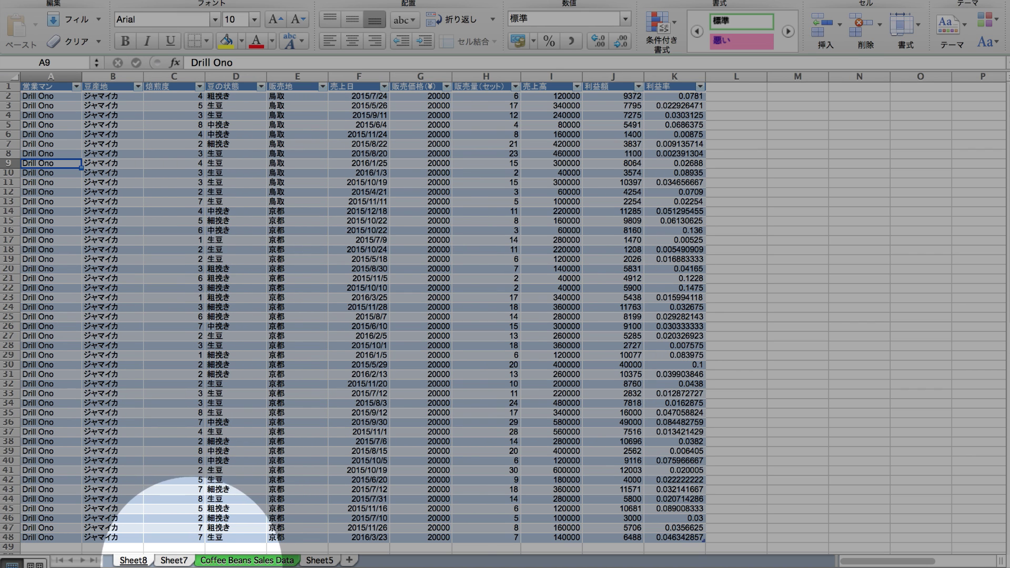
{"action": "left_click", "coordinate": [174, 561]}
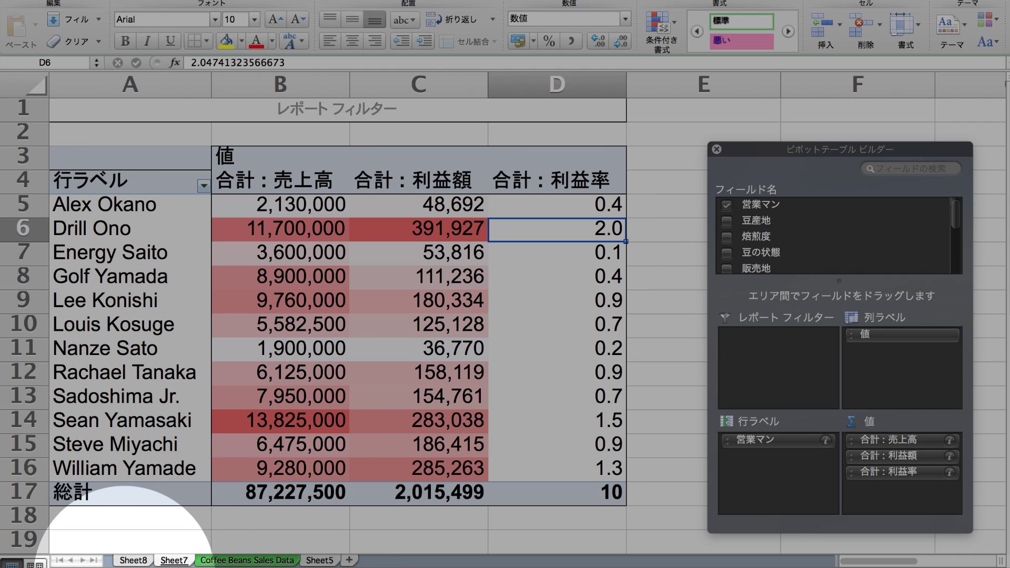
{"action": "left_click", "coordinate": [129, 560]}
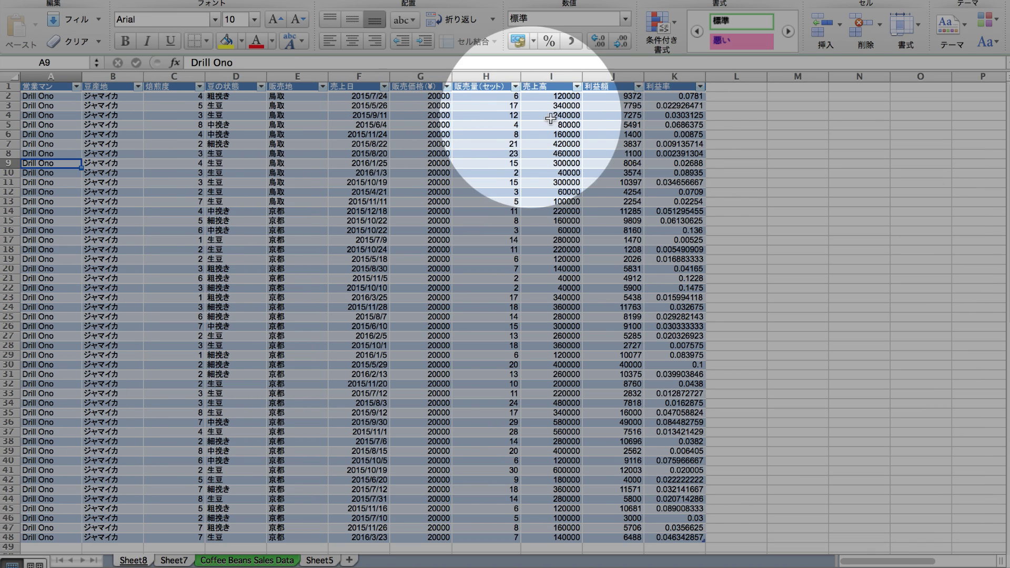
Step: Select Sheet8's profit rates in column K through K48, check against D6, then show Coffee Beans Sales Data
{"action": "left_click_drag", "start_coordinate": [662, 100], "coordinate": [667, 479]}
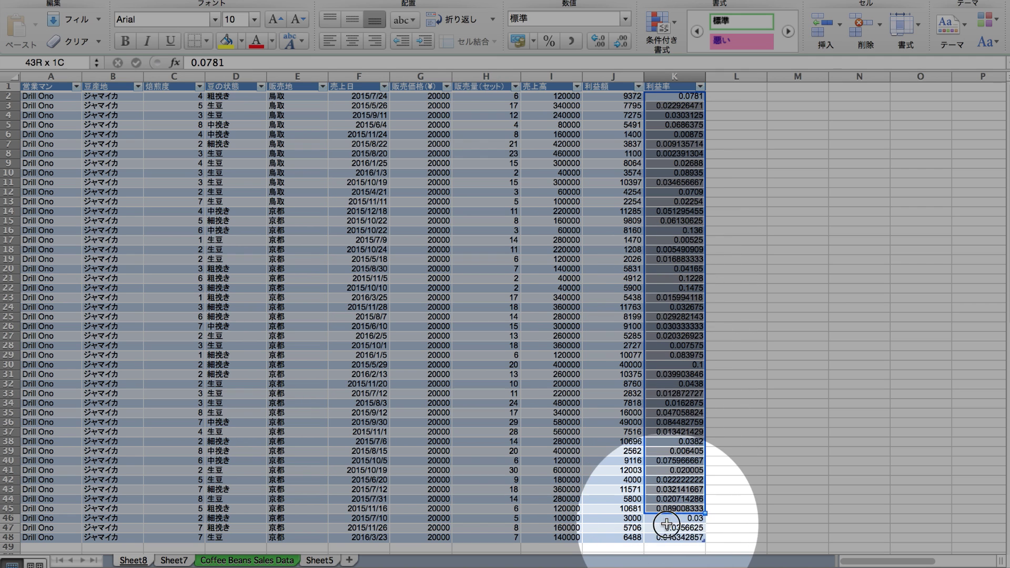
{"action": "left_click_drag", "start_coordinate": [667, 479], "coordinate": [667, 536]}
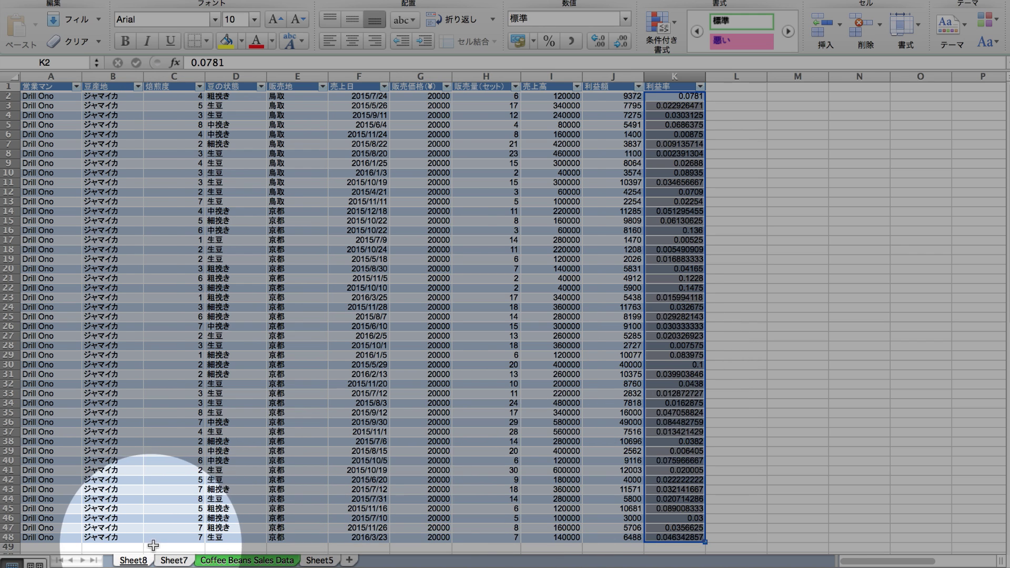
{"action": "left_click", "coordinate": [173, 561]}
{"action": "left_click", "coordinate": [534, 228]}
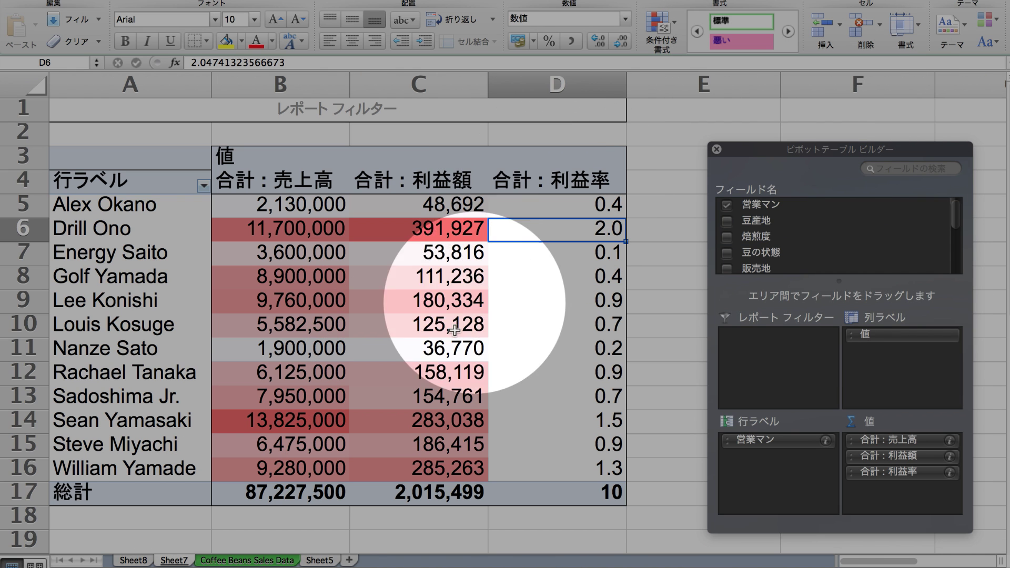
{"action": "left_click", "coordinate": [249, 561]}
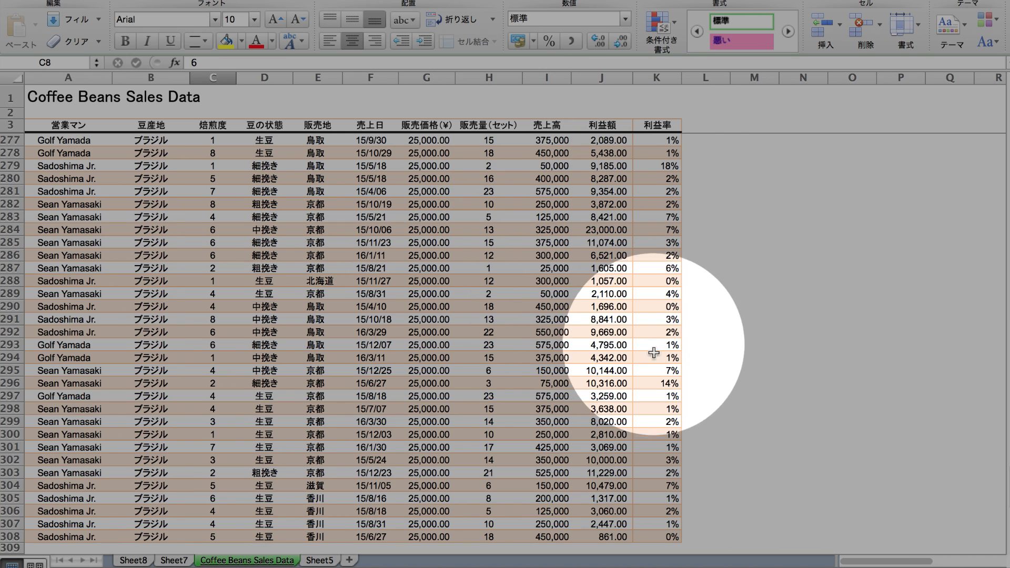
Step: Scan the 利益率 column in Coffee Beans Sales Data, then go back to the Sheet7 pivot table
{"action": "scroll", "coordinate": [654, 429], "scroll_direction": "down", "scroll_amount": 2}
{"action": "scroll", "coordinate": [653, 429], "scroll_direction": "up", "scroll_amount": 1}
{"action": "scroll", "coordinate": [653, 429], "scroll_direction": "up", "scroll_amount": 1}
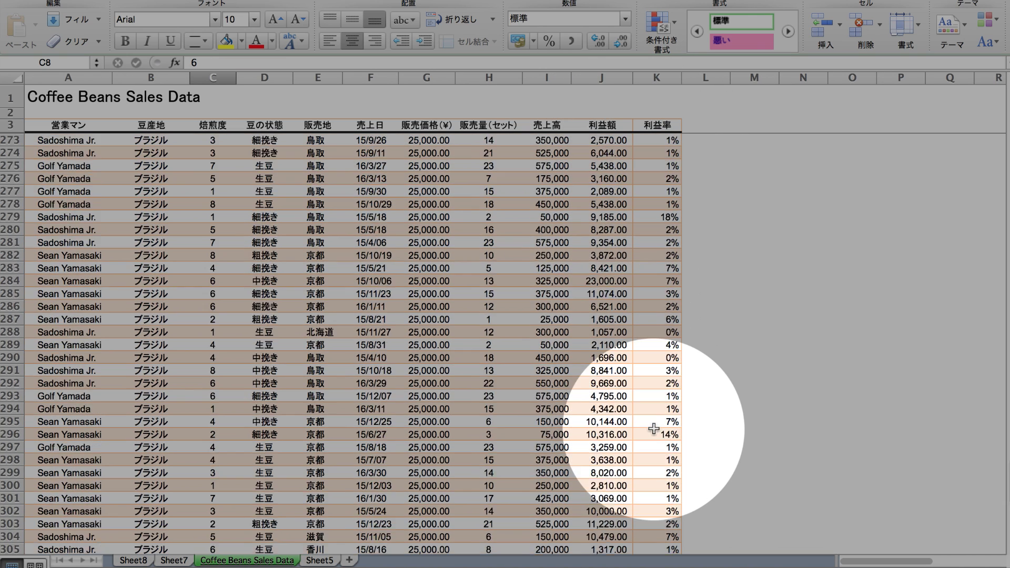
{"action": "scroll", "coordinate": [653, 429], "scroll_direction": "up", "scroll_amount": 8}
{"action": "scroll", "coordinate": [653, 428], "scroll_direction": "up", "scroll_amount": 6}
{"action": "scroll", "coordinate": [654, 429], "scroll_direction": "up", "scroll_amount": 3}
{"action": "scroll", "coordinate": [647, 146], "scroll_direction": "up", "scroll_amount": 10}
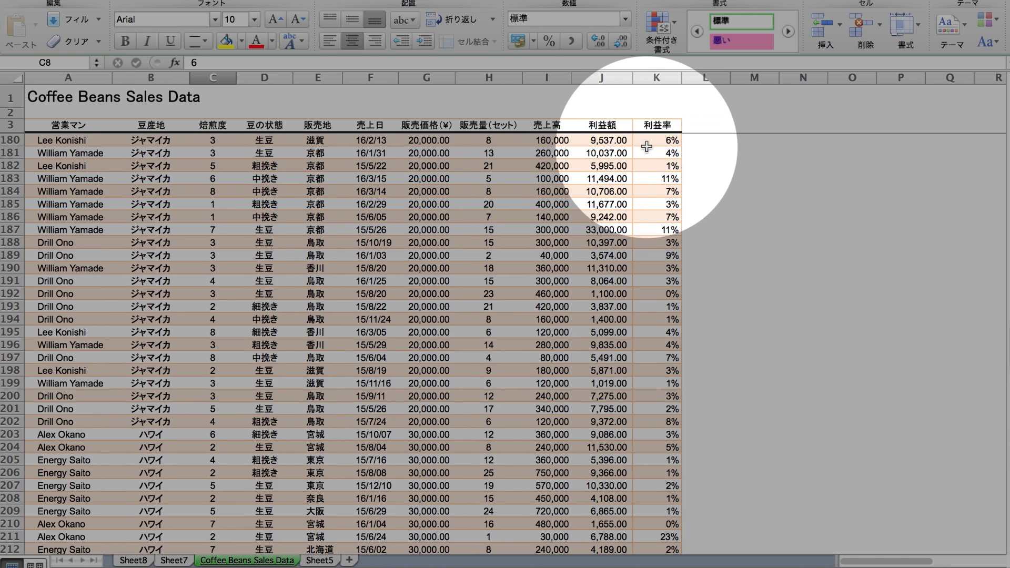
{"action": "scroll", "coordinate": [646, 146], "scroll_direction": "up", "scroll_amount": 5}
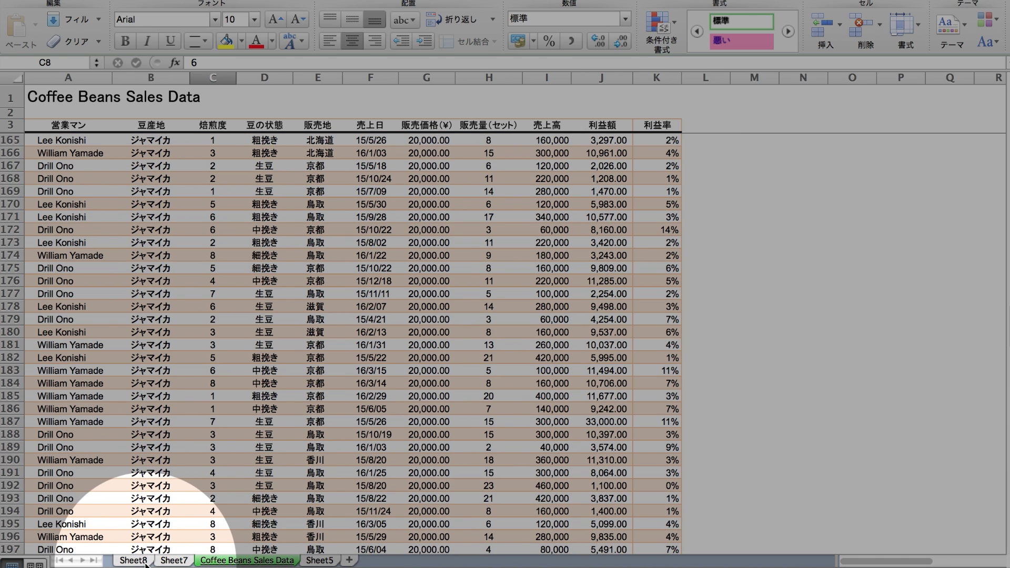
{"action": "left_click", "coordinate": [174, 560]}
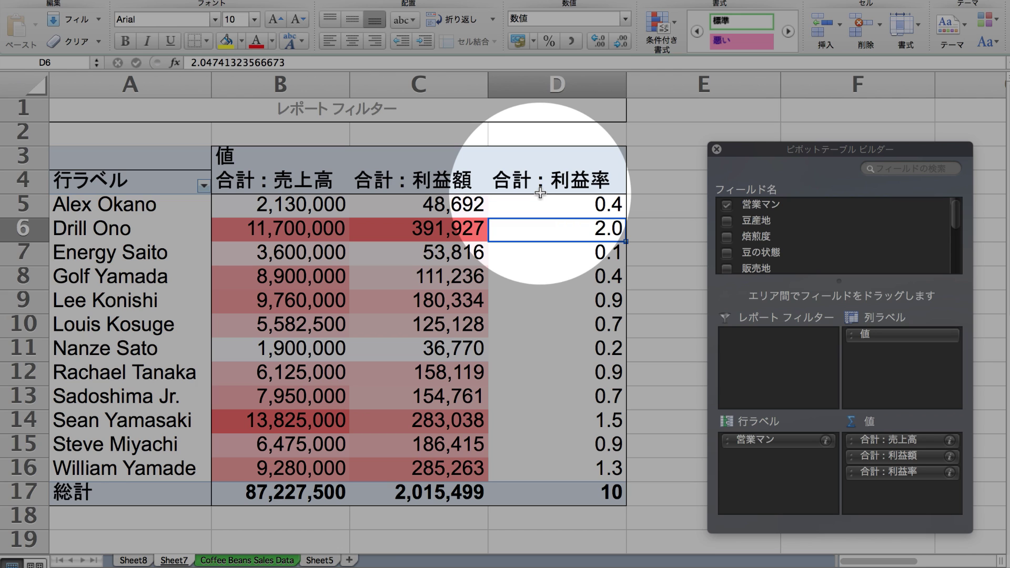
Step: Change the 合計：利益率 field to summarize by 平均 and select the resulting averages in column D
{"action": "left_click", "coordinate": [948, 475]}
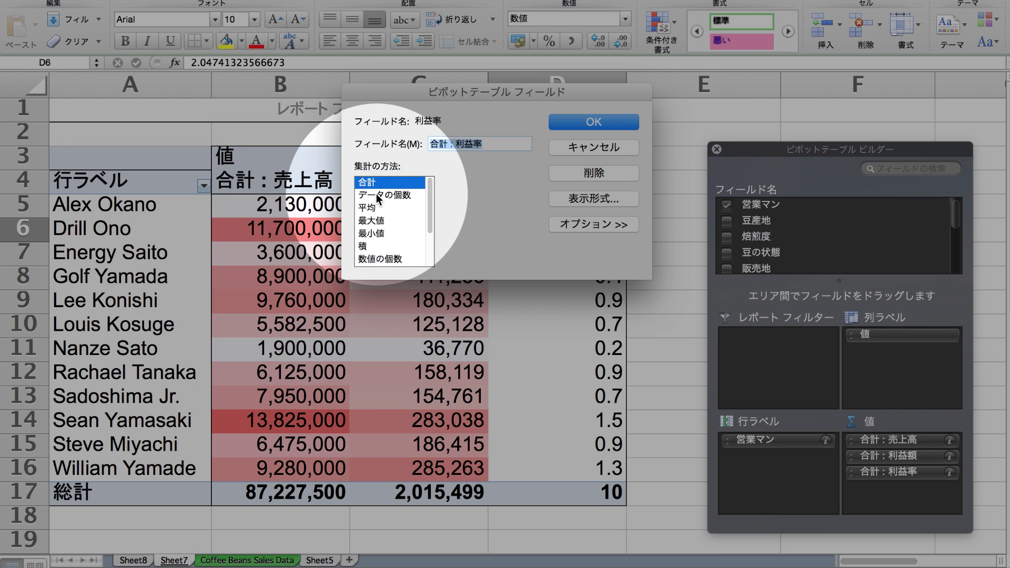
{"action": "left_click", "coordinate": [371, 208]}
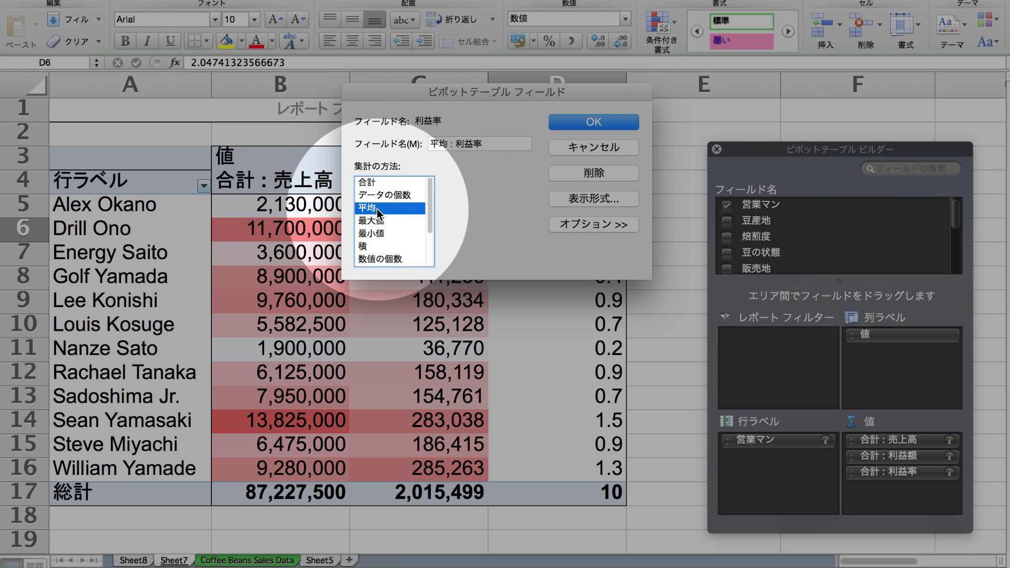
{"action": "left_click", "coordinate": [570, 126]}
{"action": "left_click_drag", "start_coordinate": [598, 204], "coordinate": [605, 468]}
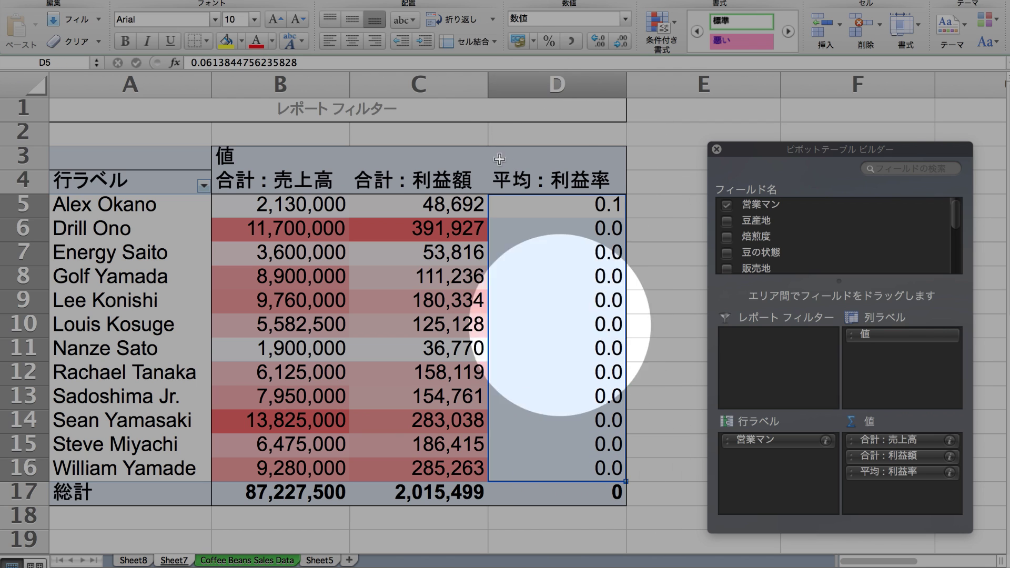
Step: Format the D5:D16 average profit rates as percentages with one decimal, e.g. 6.1%
{"action": "left_click", "coordinate": [588, 40]}
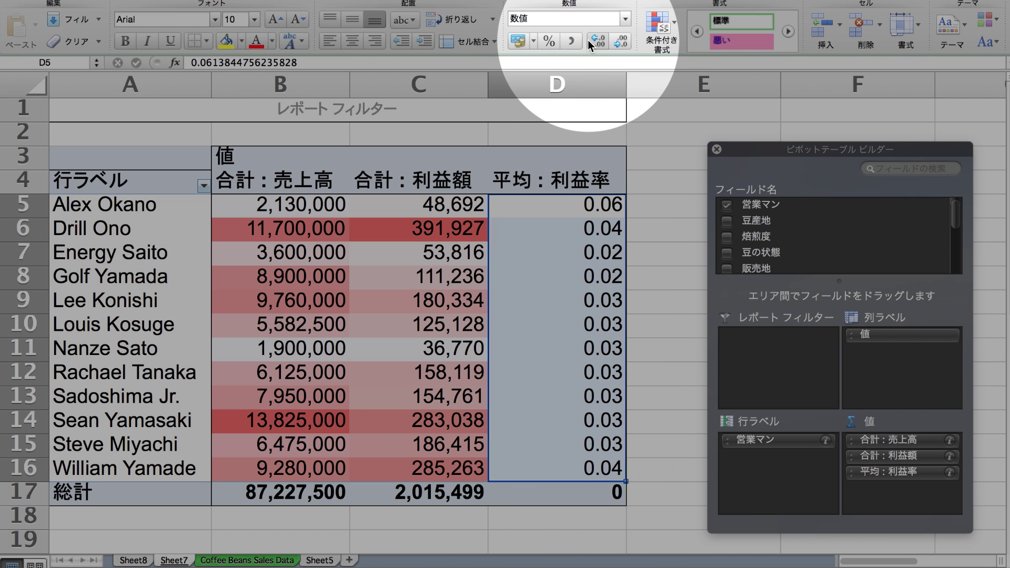
{"action": "left_click", "coordinate": [588, 40]}
{"action": "left_click", "coordinate": [549, 40]}
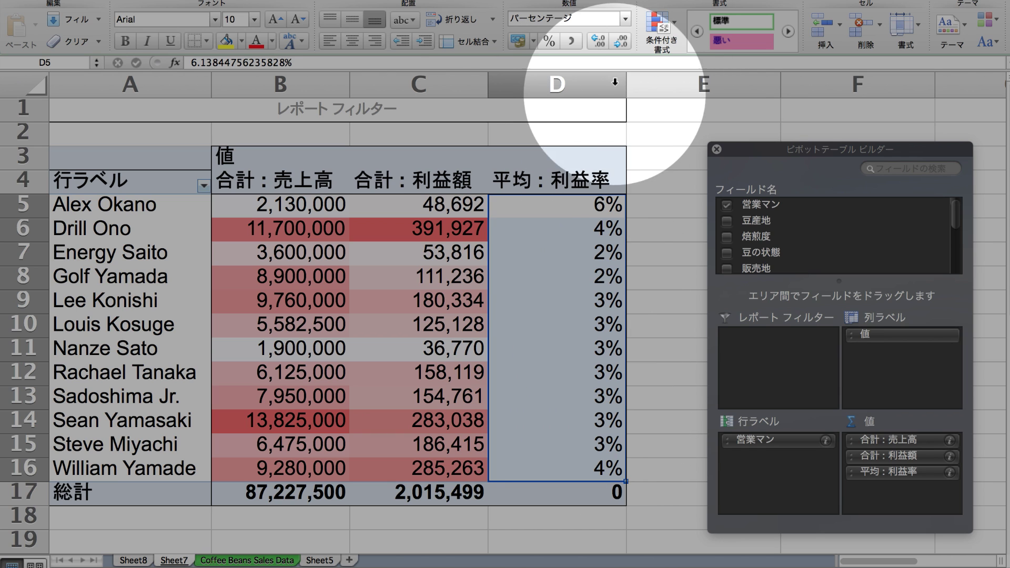
{"action": "left_click", "coordinate": [598, 46]}
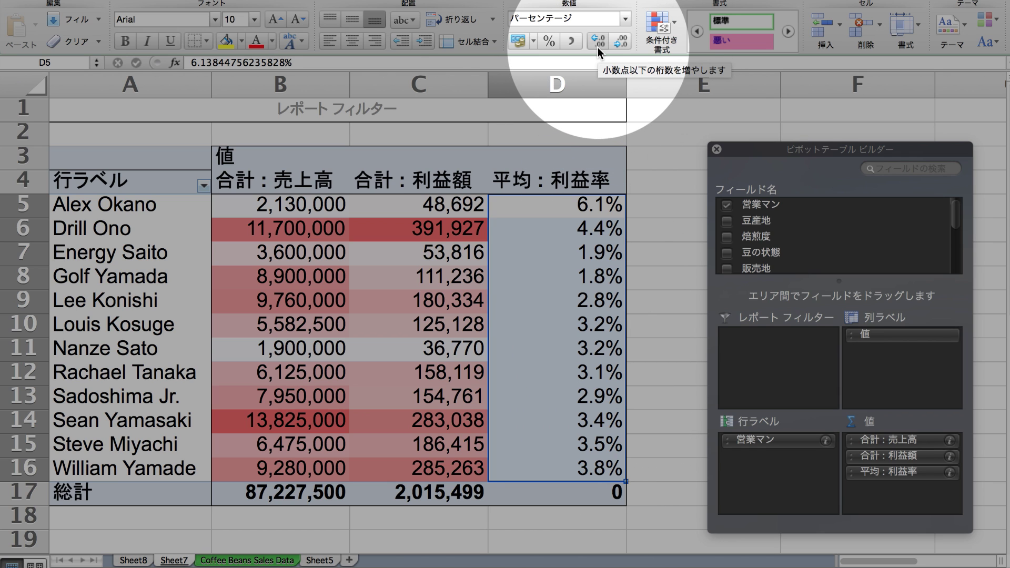